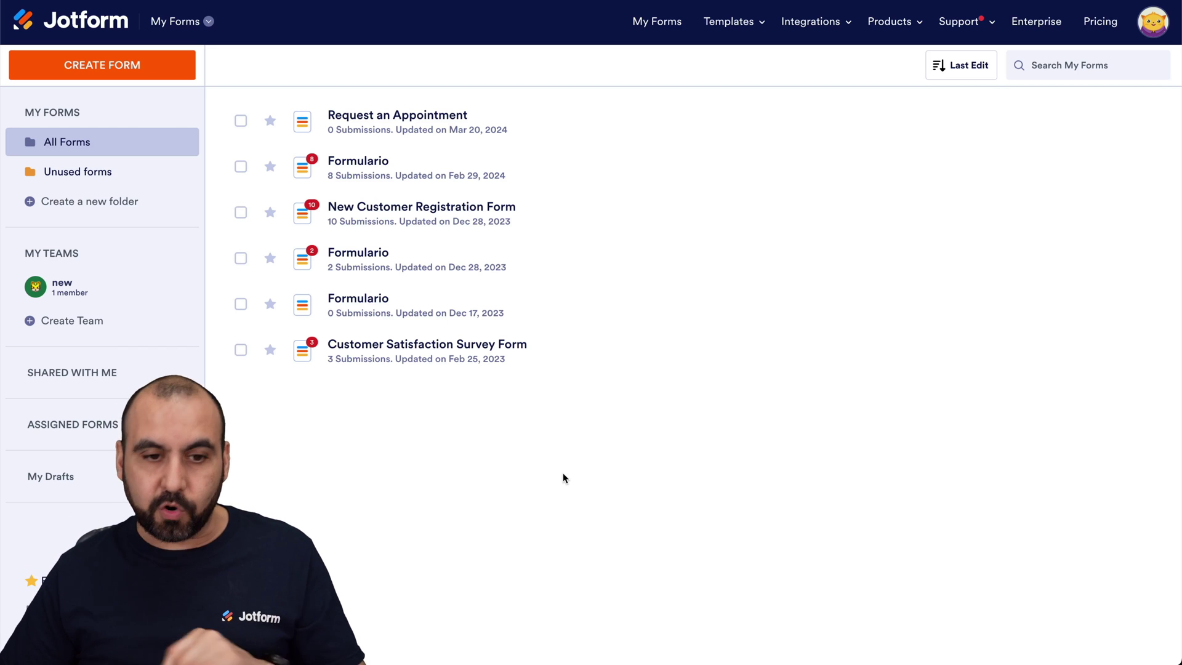
- Create a new blank Classic Form from scratch with all questions on one page
click(155, 73)
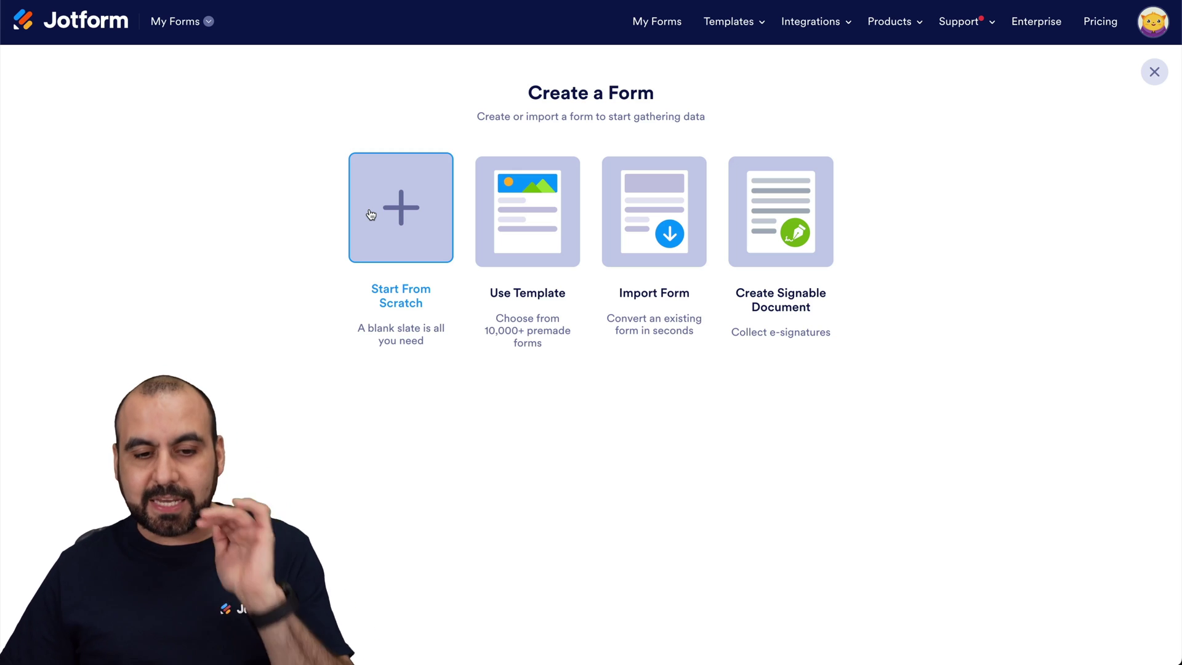
click(372, 214)
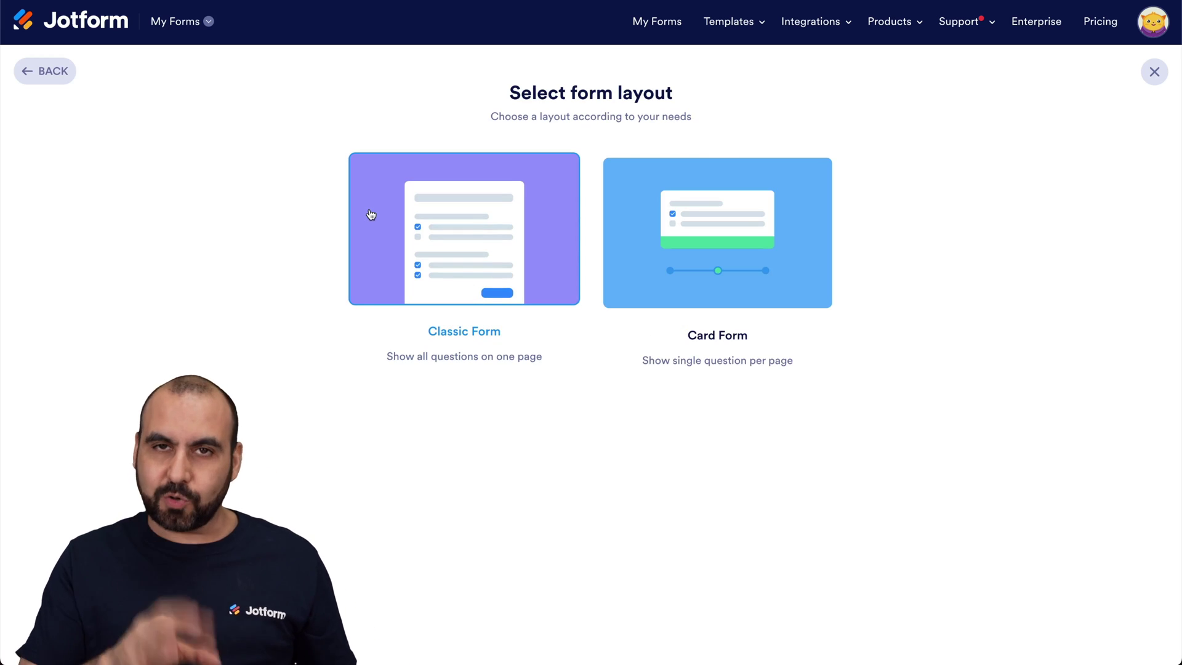
click(429, 216)
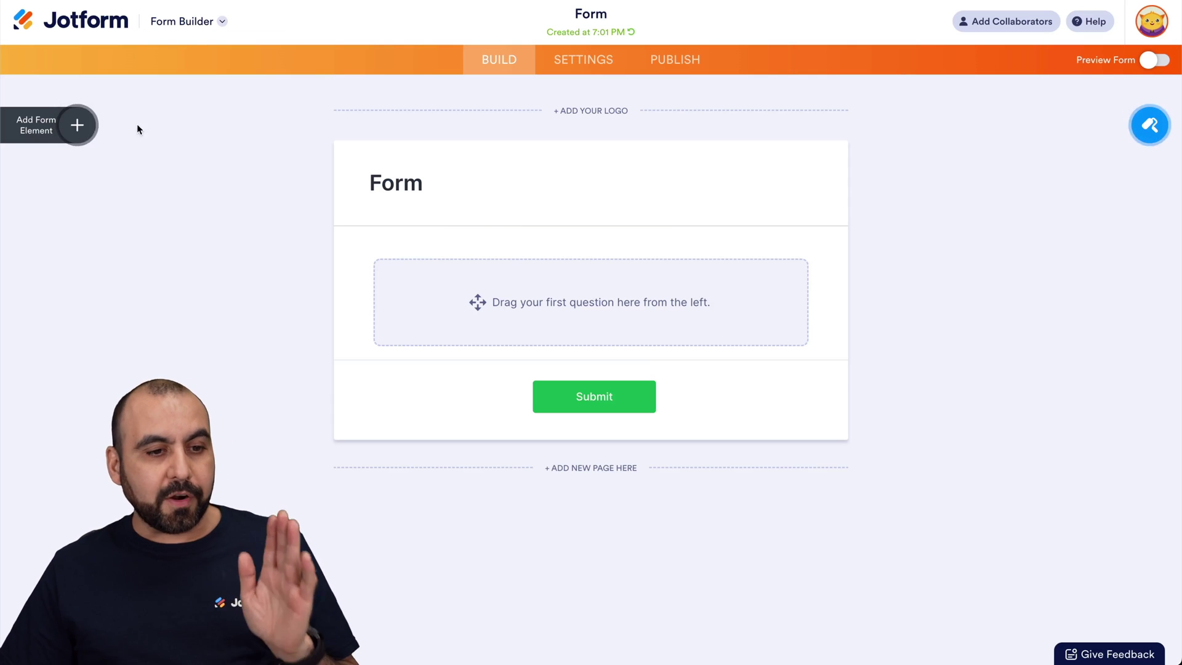
- Add a Full Name field and an Email field to the form
click(77, 127)
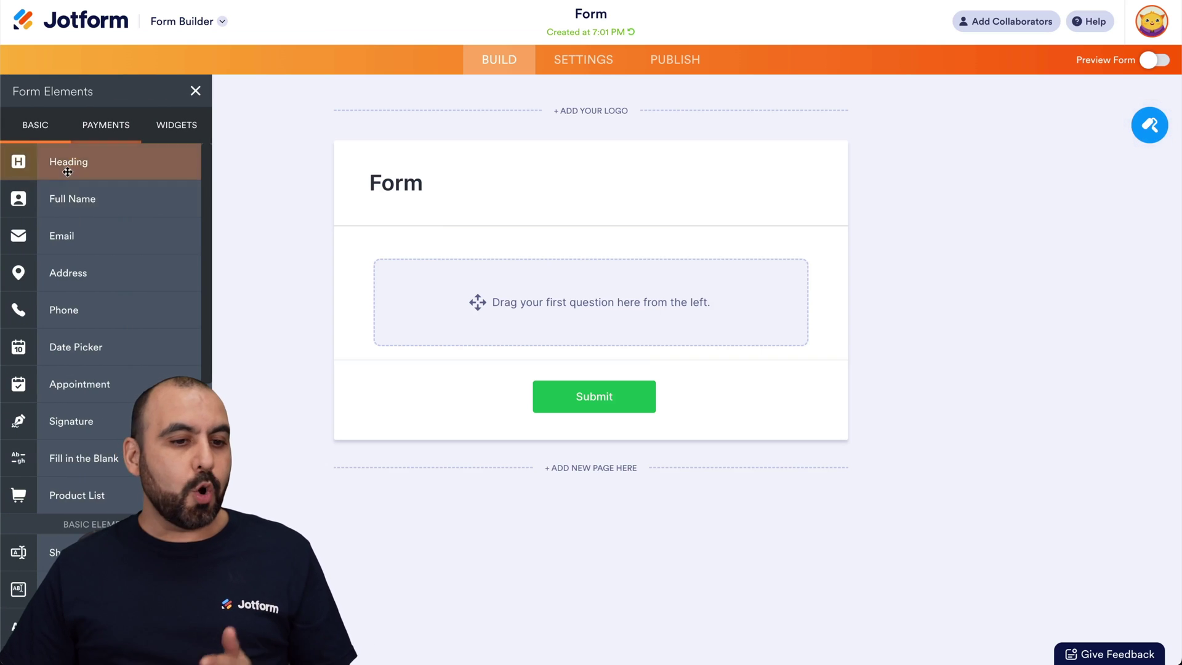
click(57, 199)
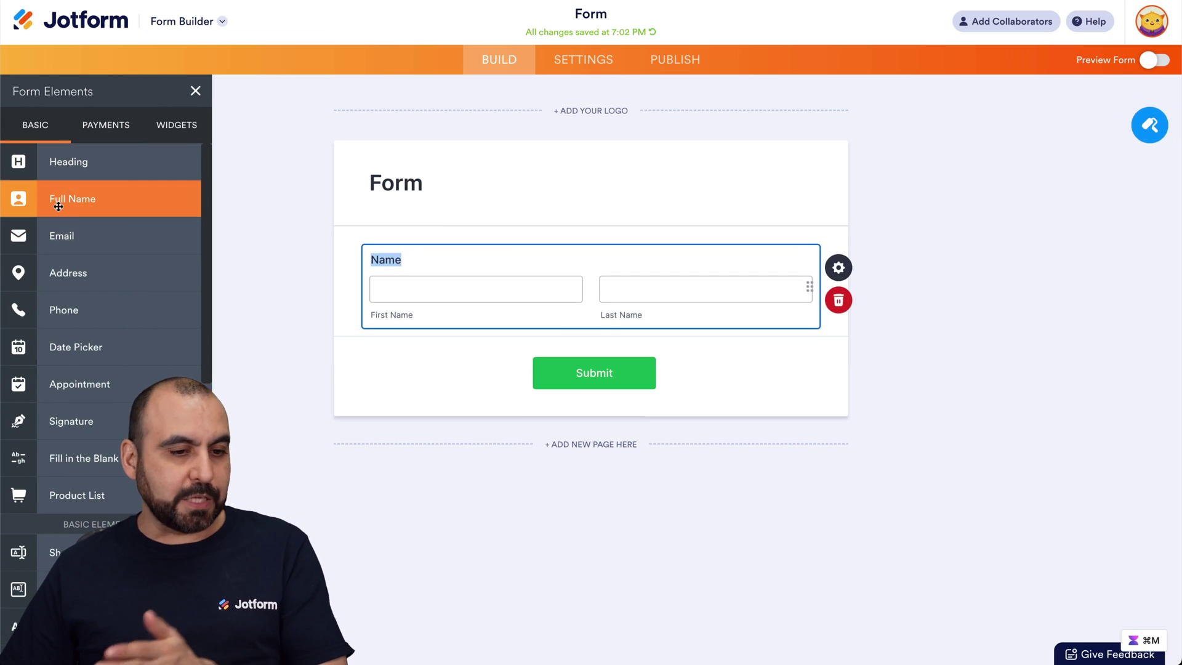
click(73, 235)
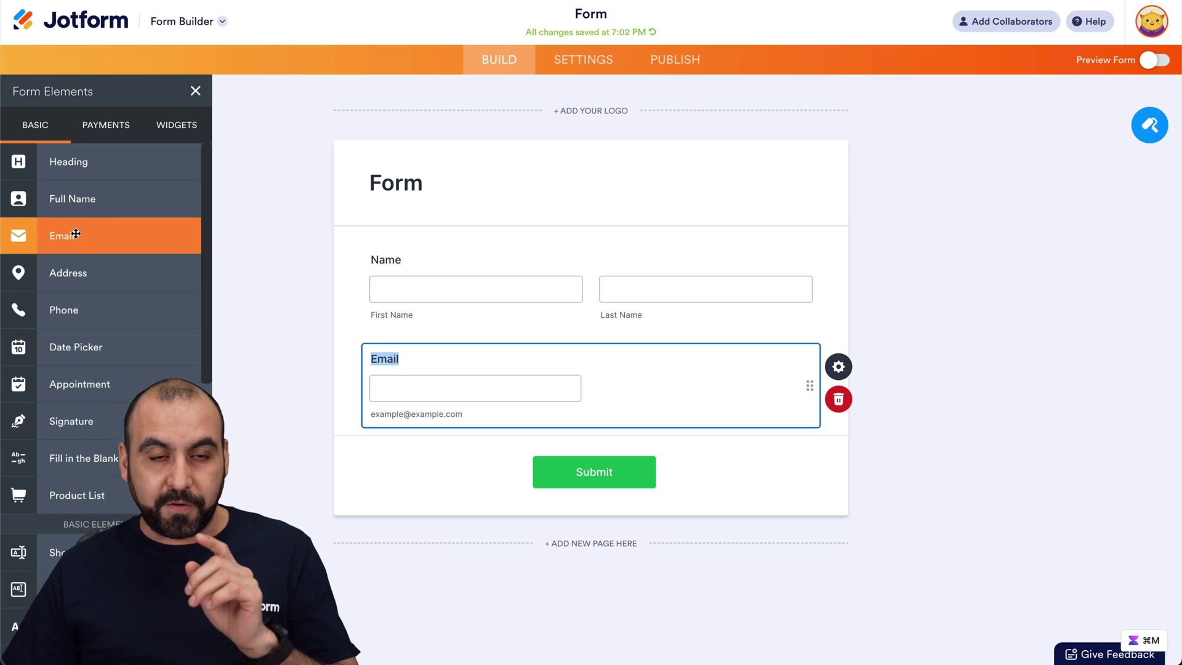
- Search widgets for 'date reser' and place the Date Reservation calendar between Name and Email
click(153, 124)
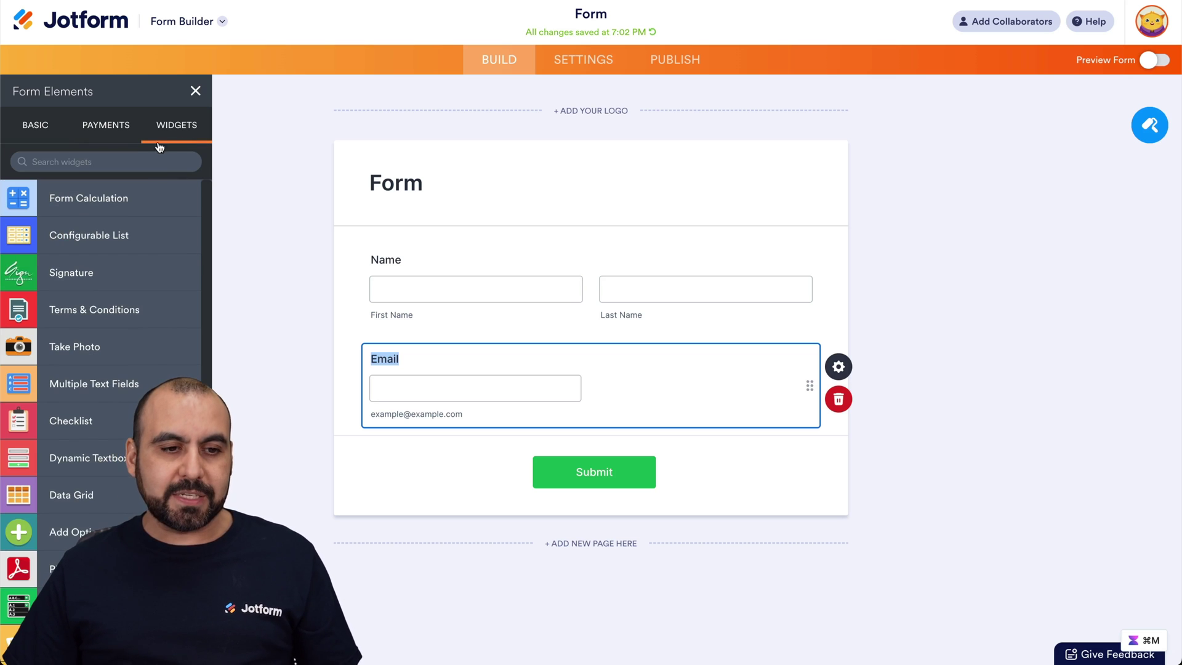
click(131, 159)
text(date reser)
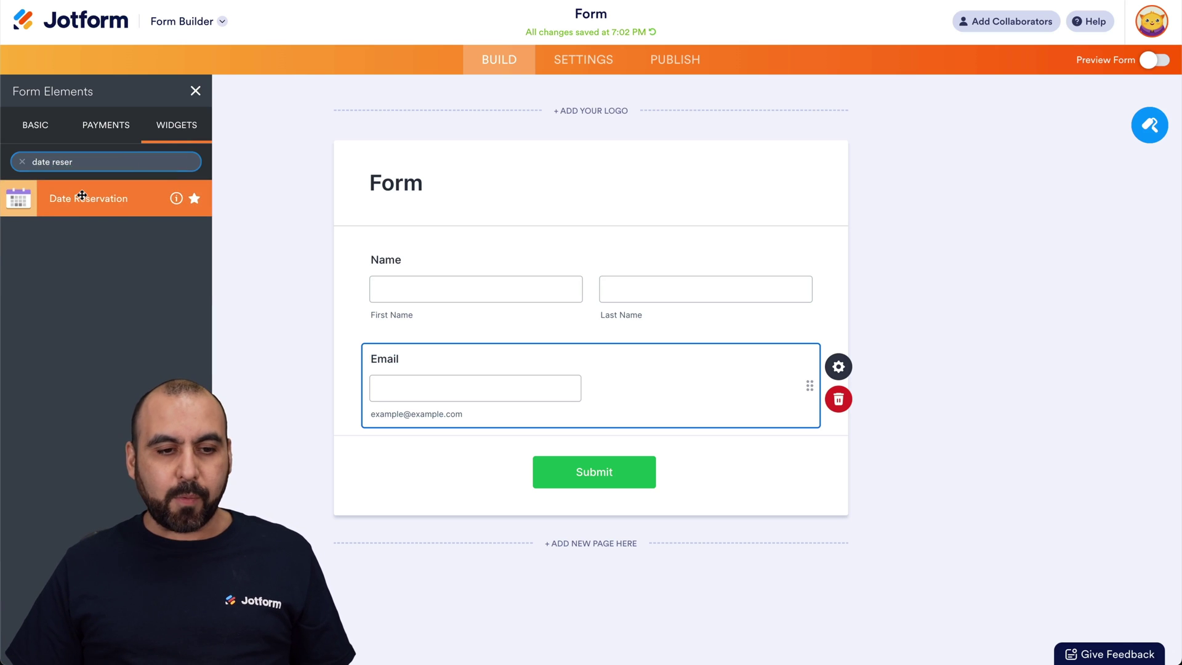
drag(79, 195, 515, 370)
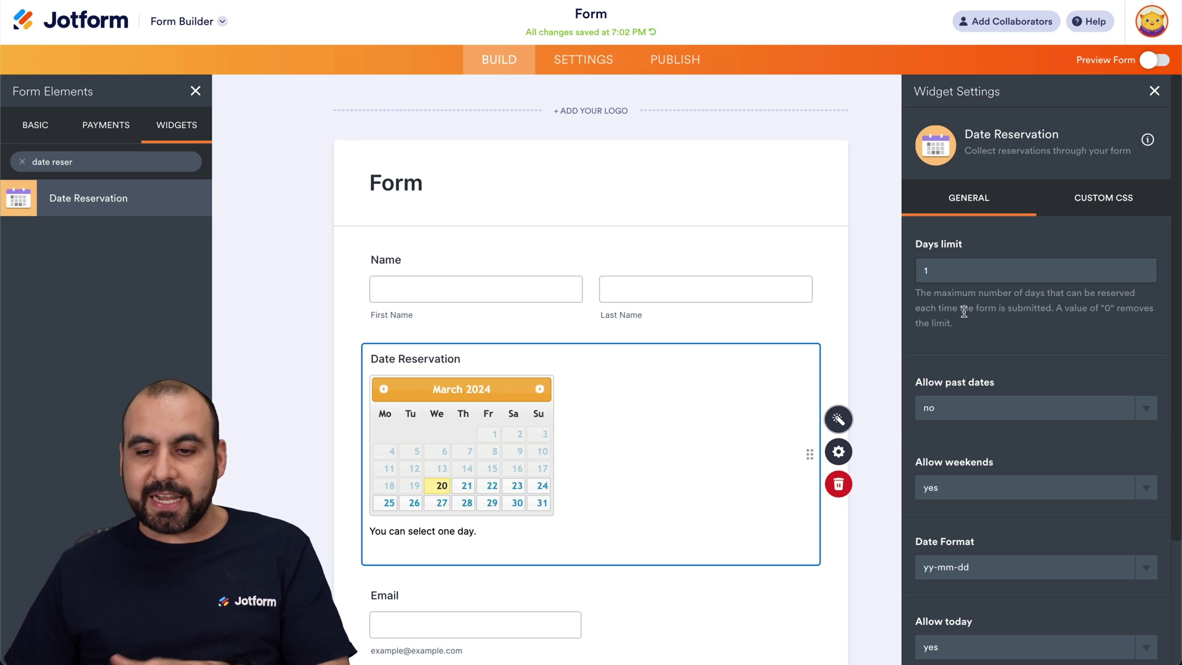
- Set the calendar's Days limit to 7, leaving Allow past dates at 'no'
scroll(962, 312, down, 2)
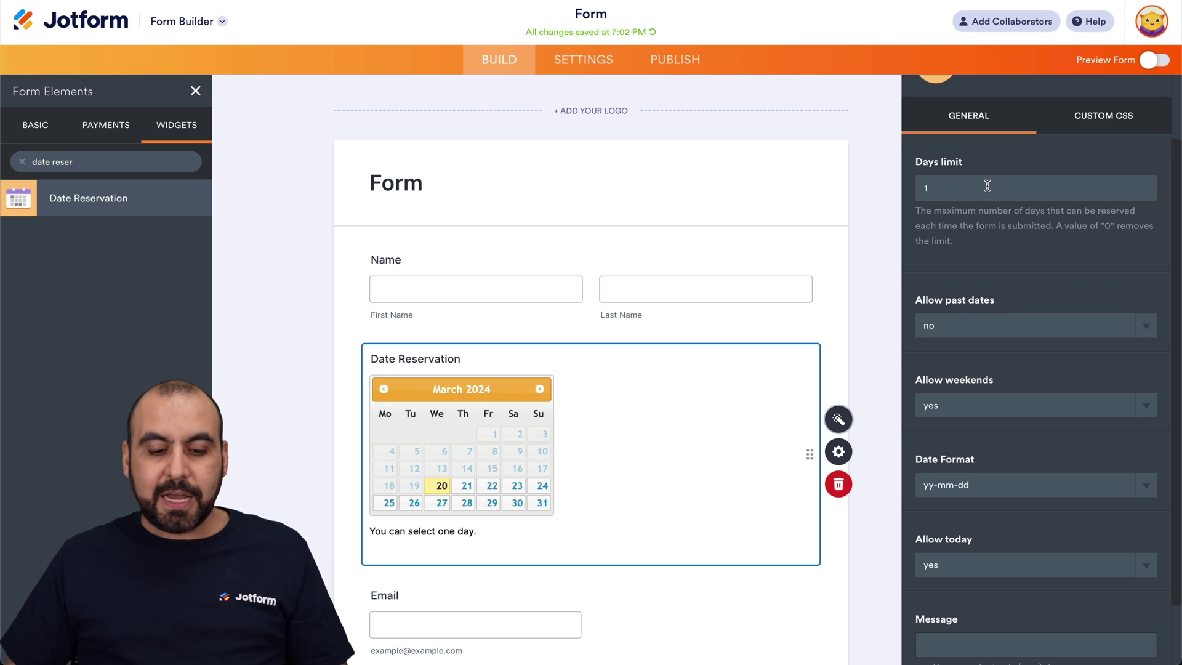
double_click(933, 187)
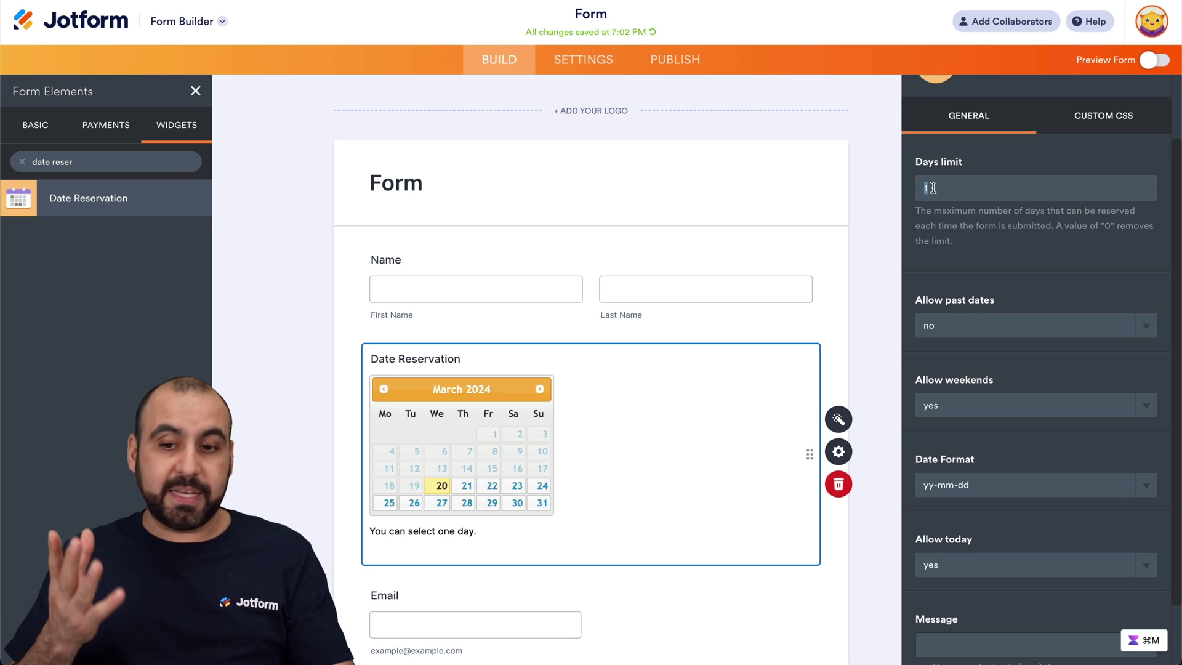
text(7)
scroll(939, 224, down, 2)
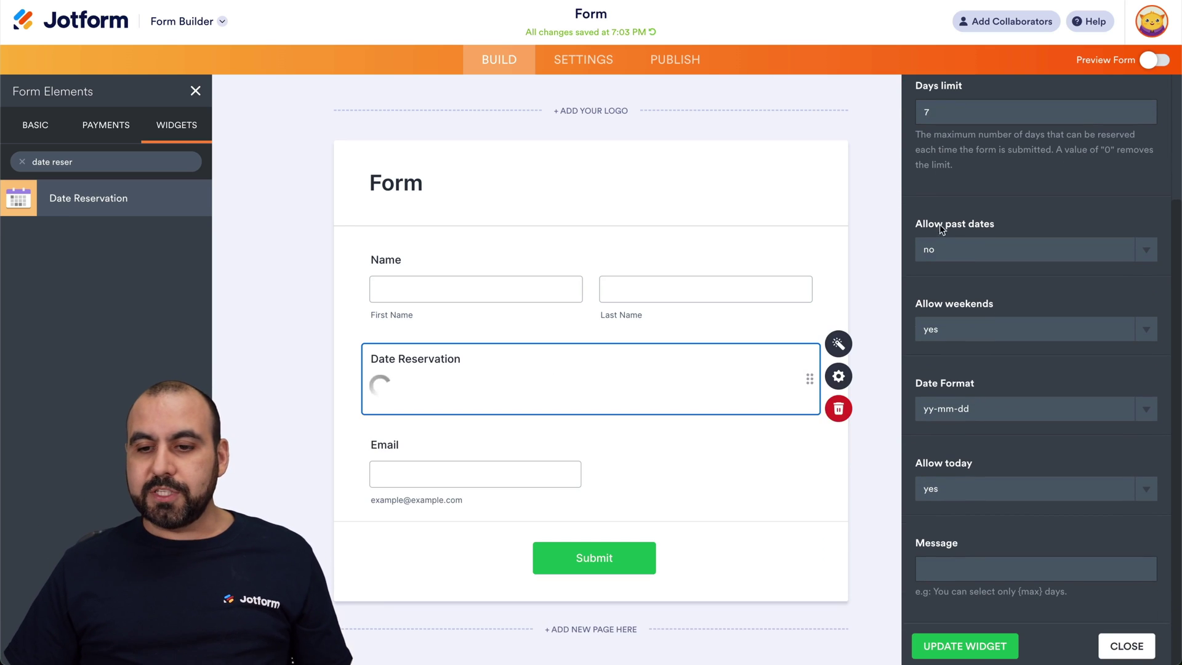
click(996, 249)
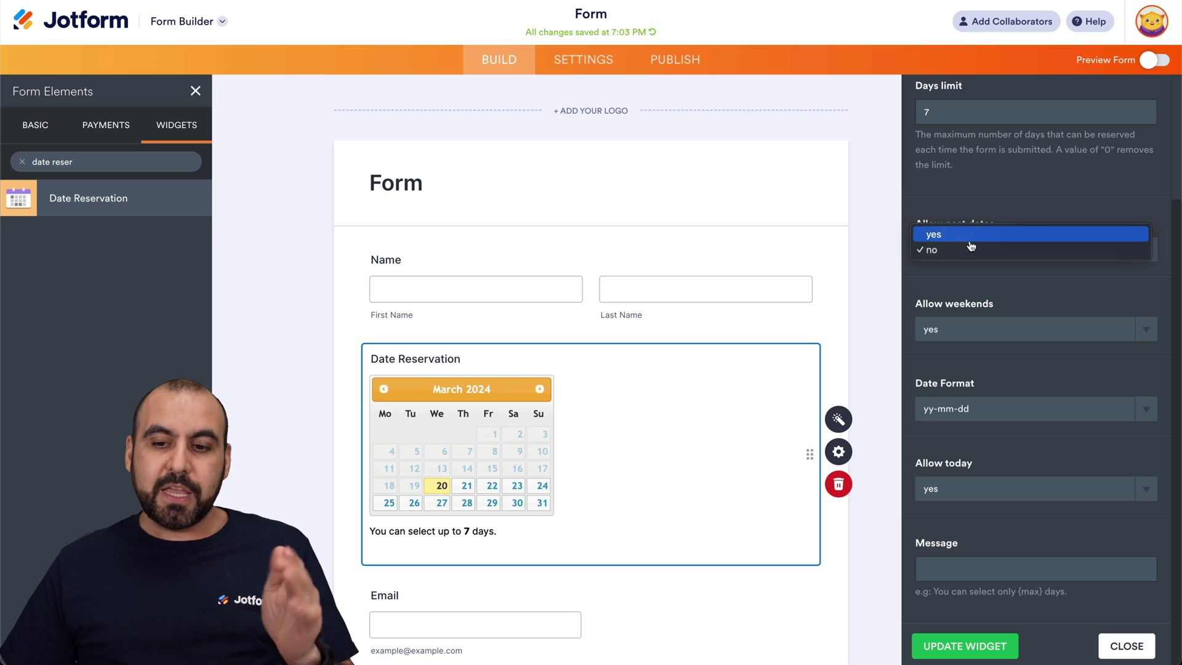
click(992, 234)
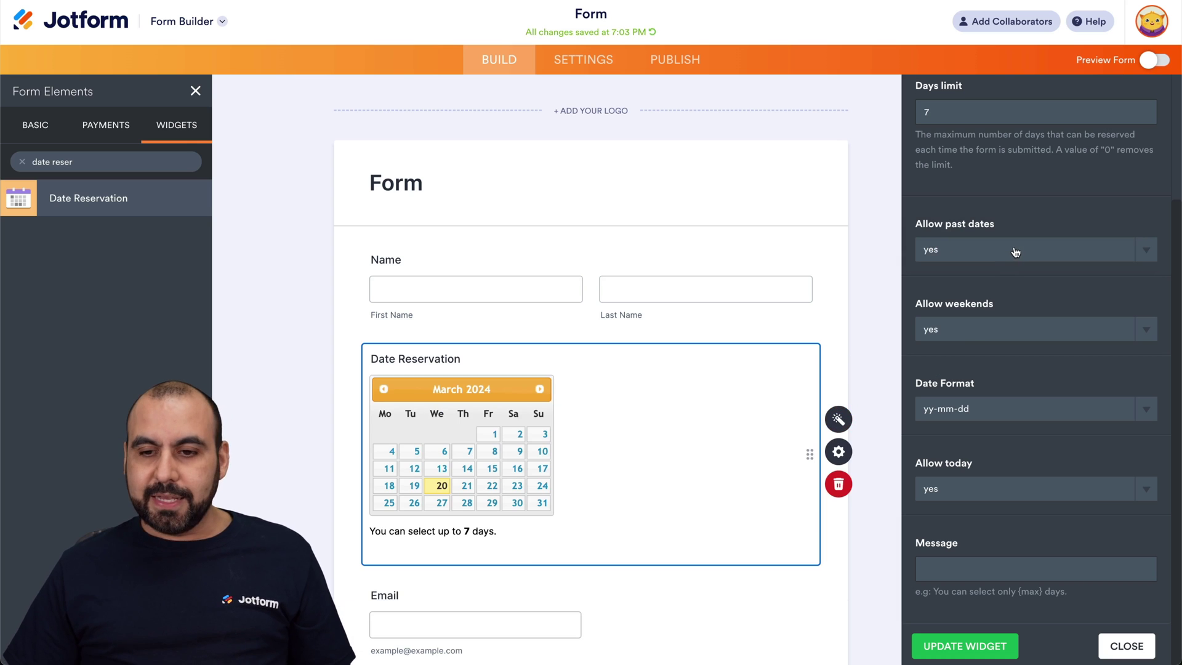
click(1010, 252)
click(965, 269)
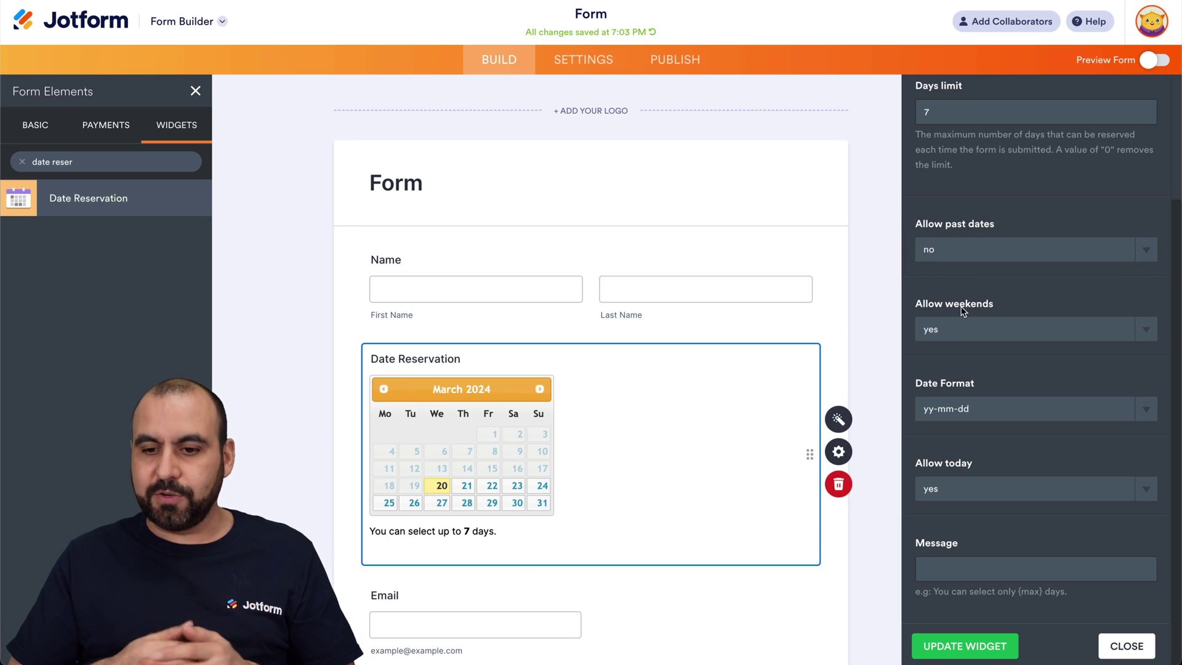
- Keep the yy-mm-dd date format and set Allow today to 'no'
click(1068, 415)
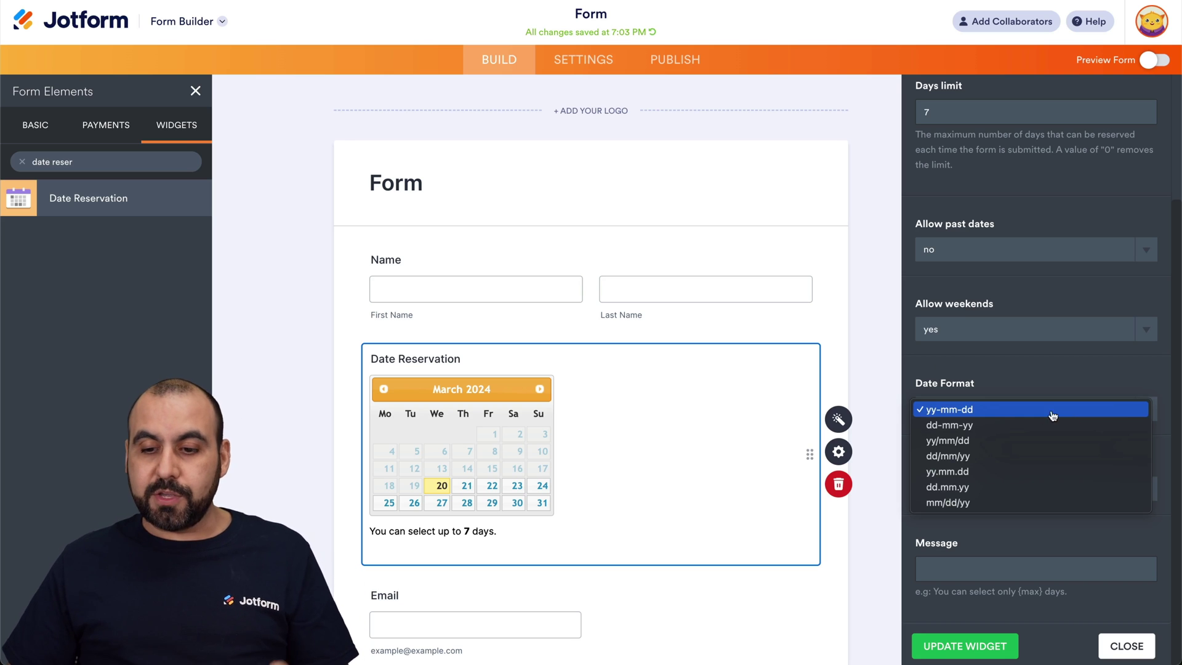
click(973, 411)
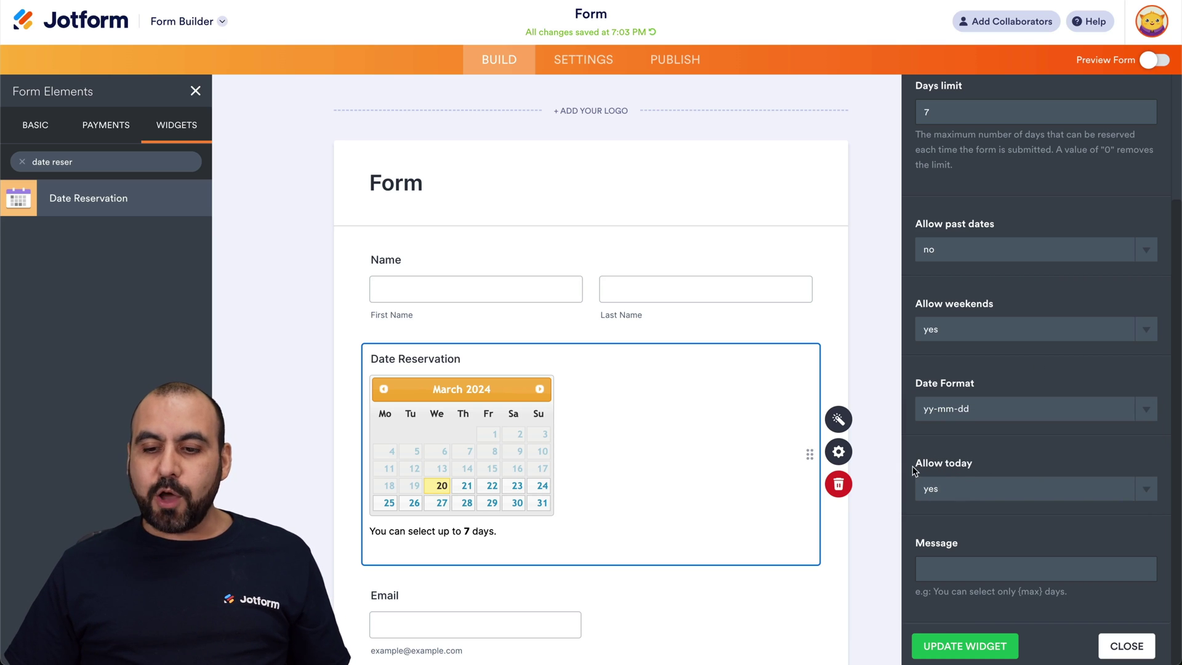
click(1000, 494)
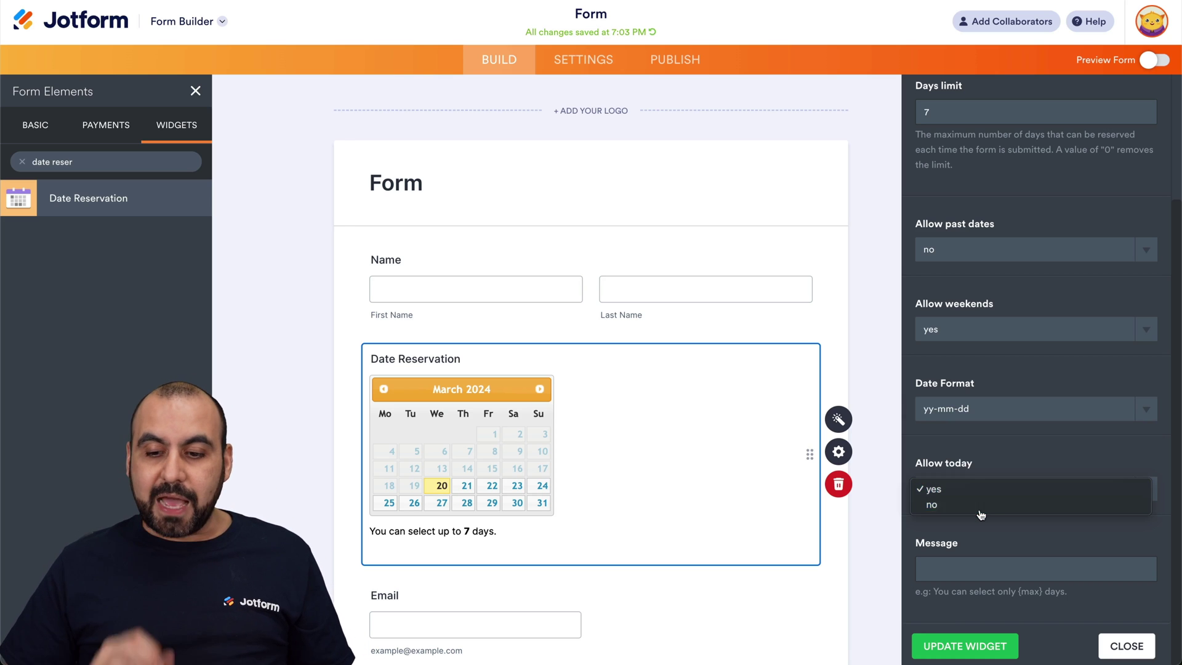
click(981, 511)
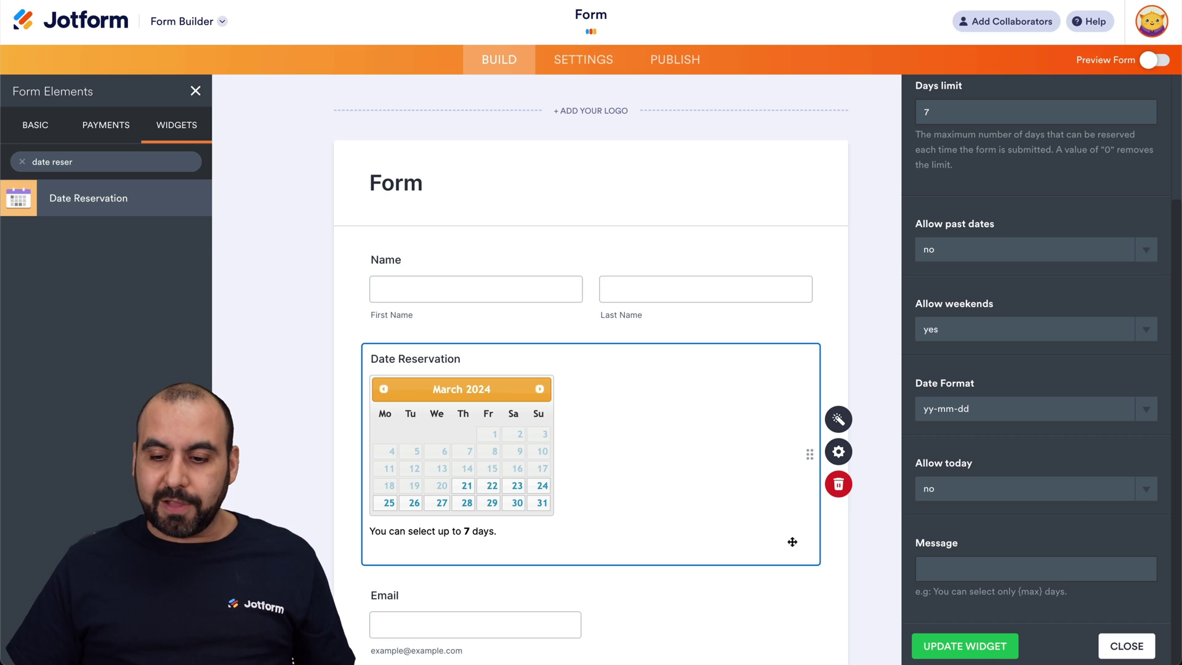
drag(1042, 592, 1020, 592)
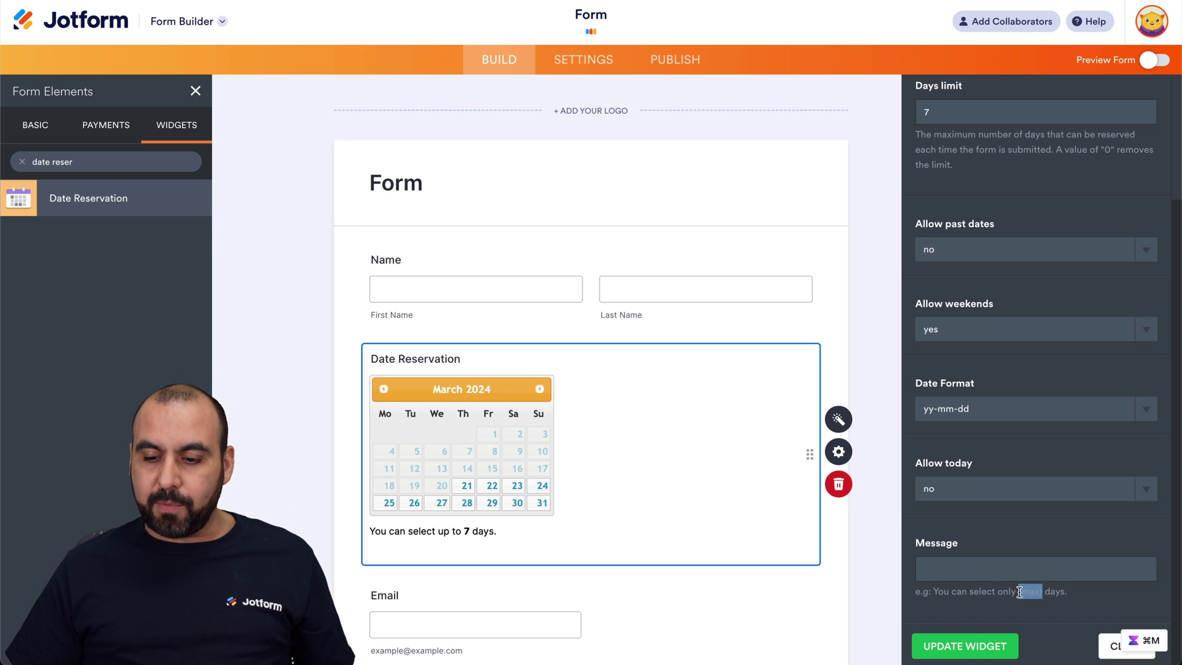
- Paste 'You can reserve up to {max} days.' into the widget's Message field
click(954, 573)
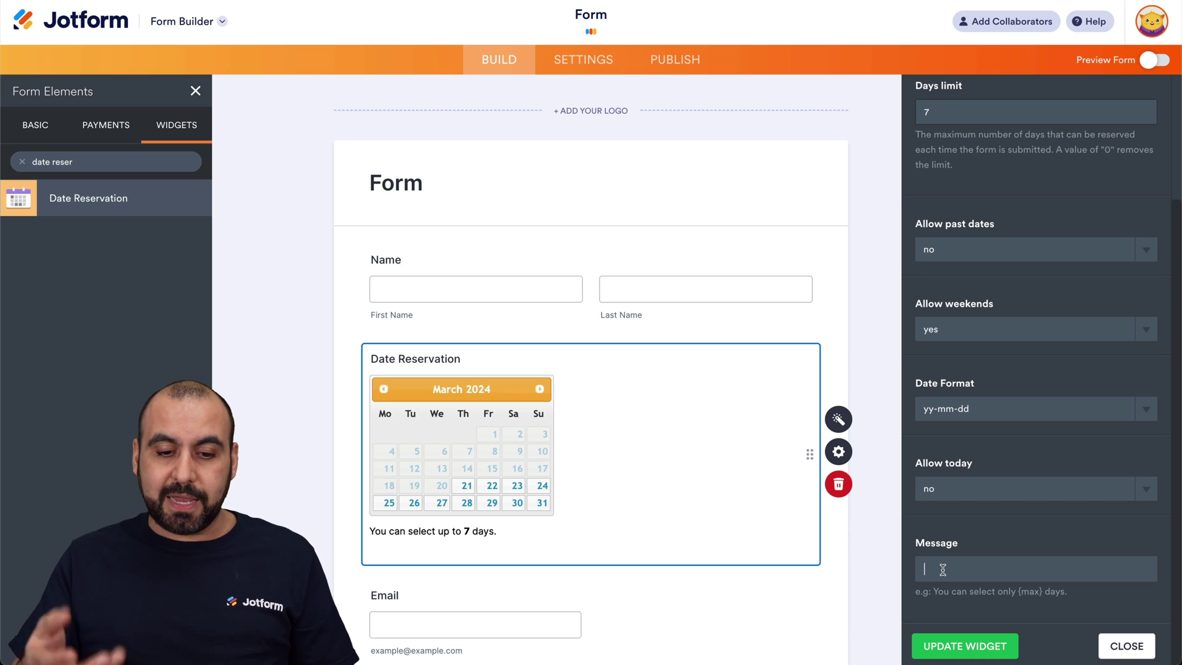
text(You can reserve up to {max} days.)
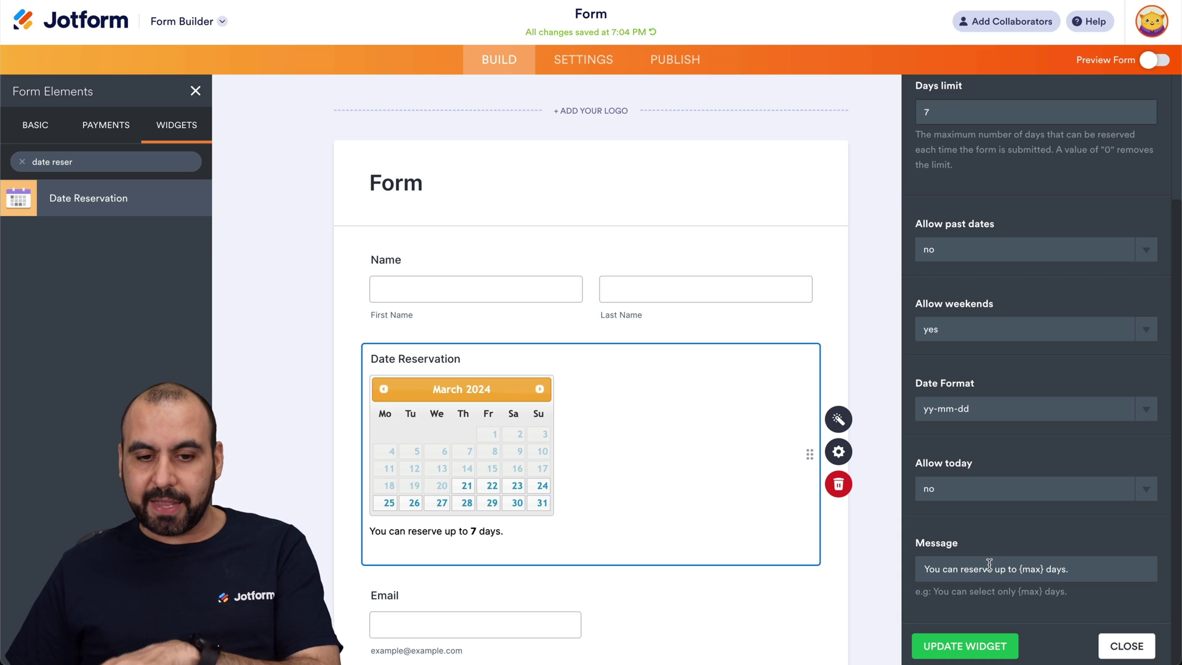
click(838, 454)
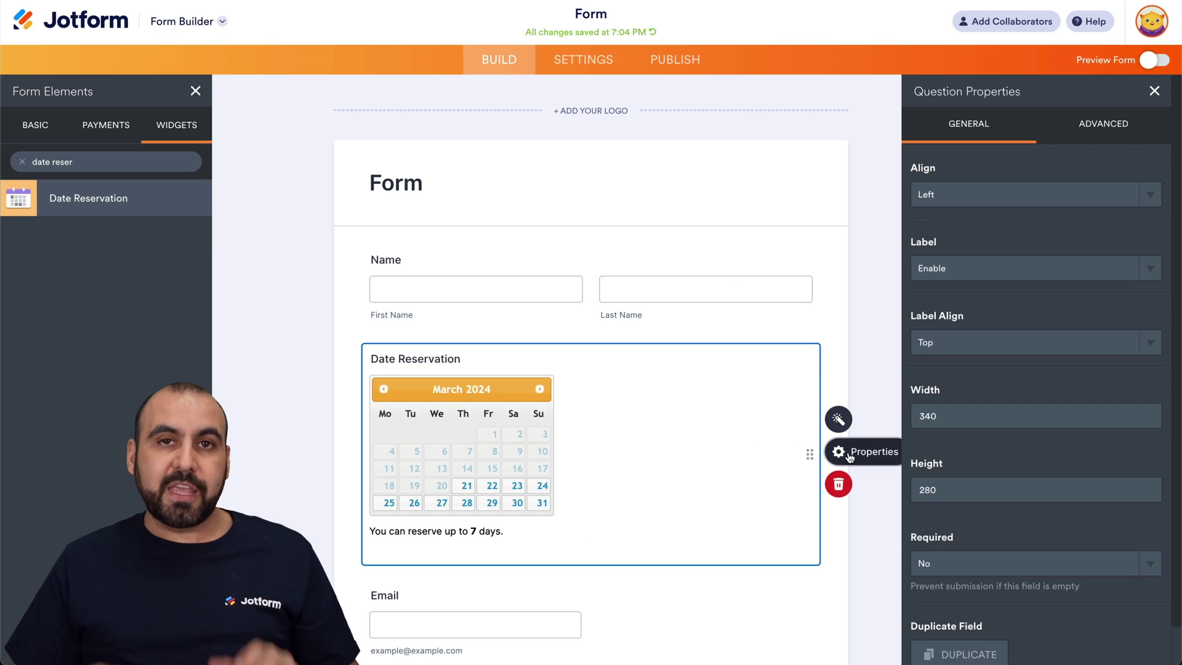
click(998, 191)
click(999, 210)
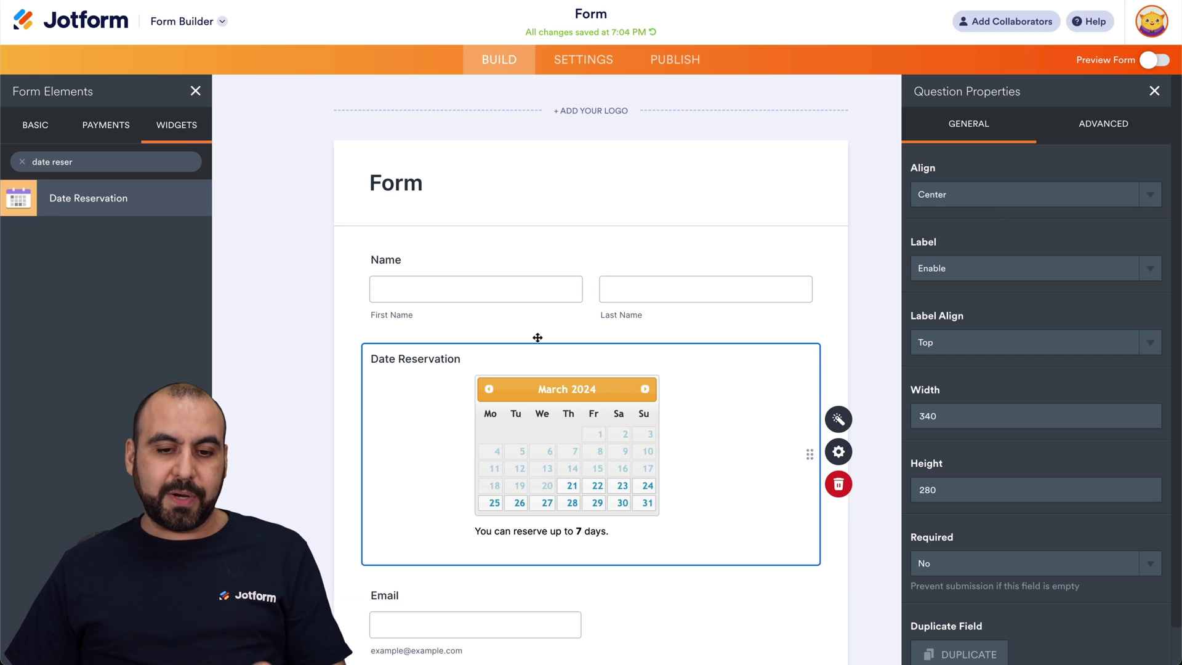
click(1149, 271)
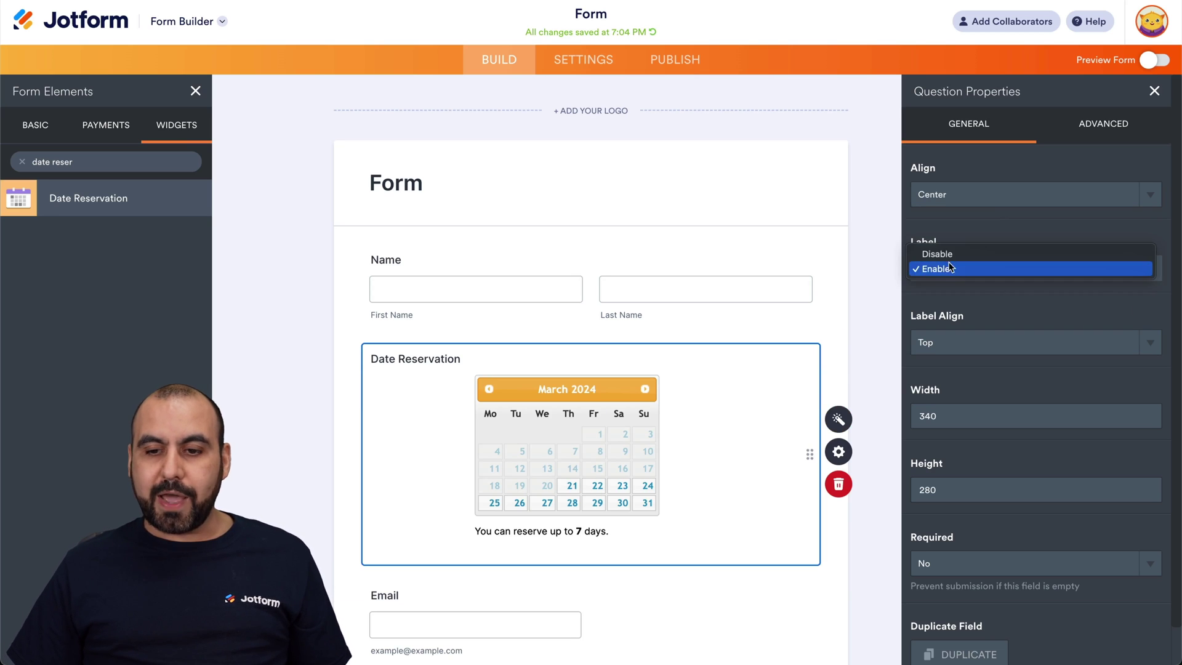
click(979, 308)
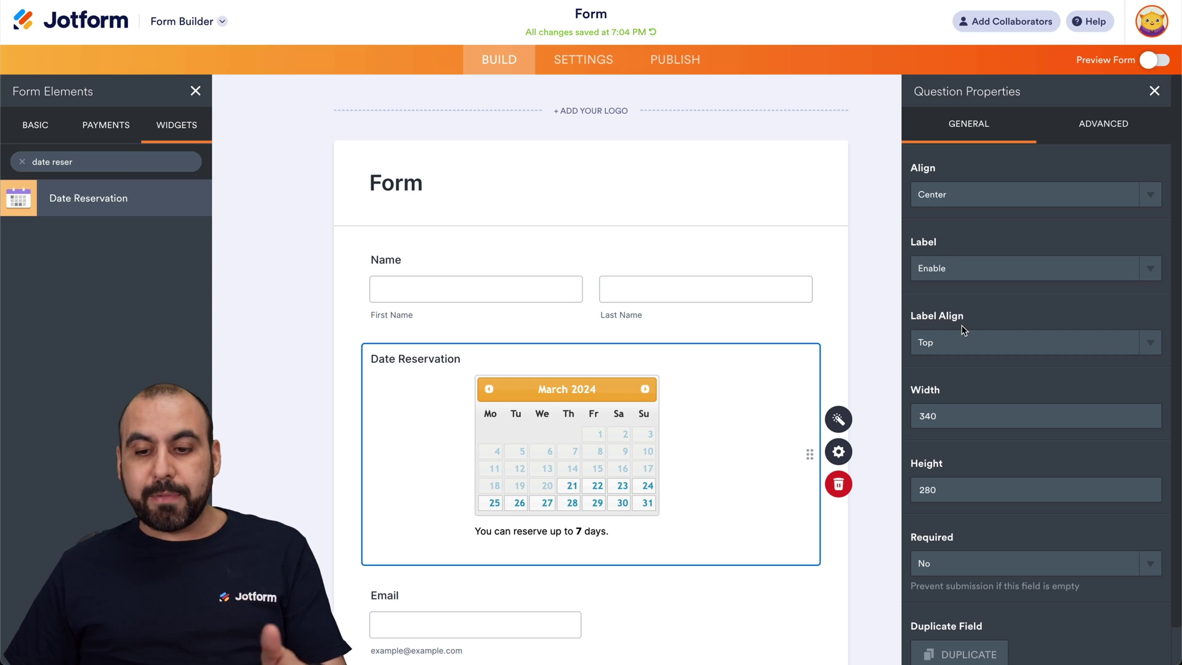
scroll(961, 326, down, 1)
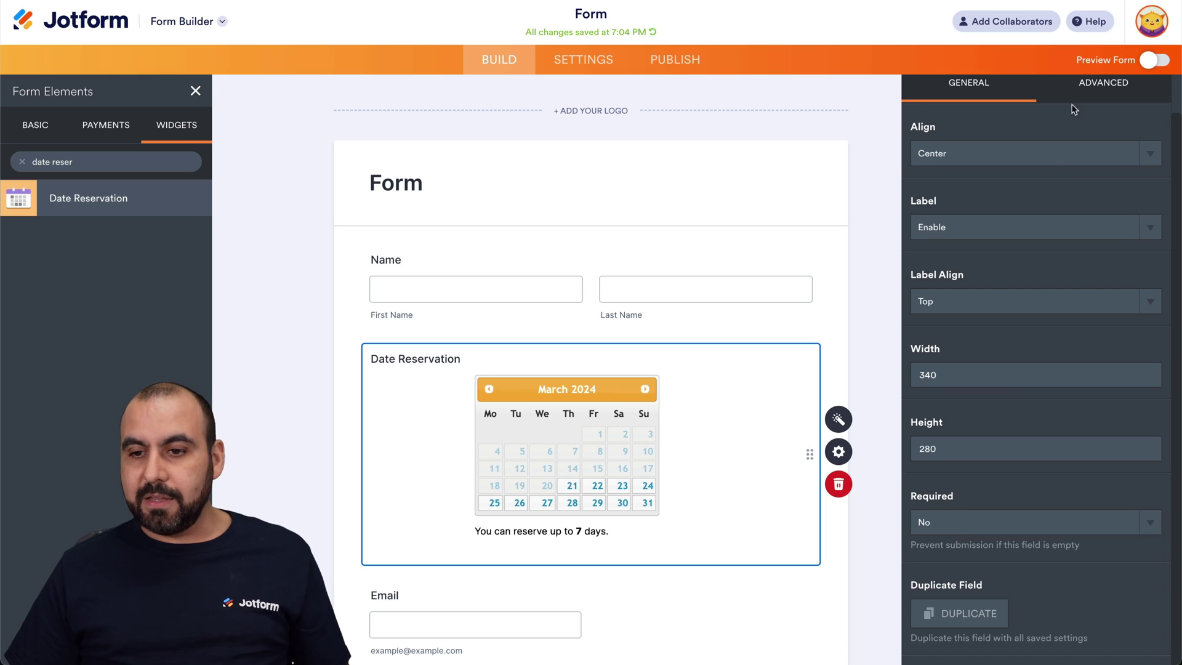
click(1091, 90)
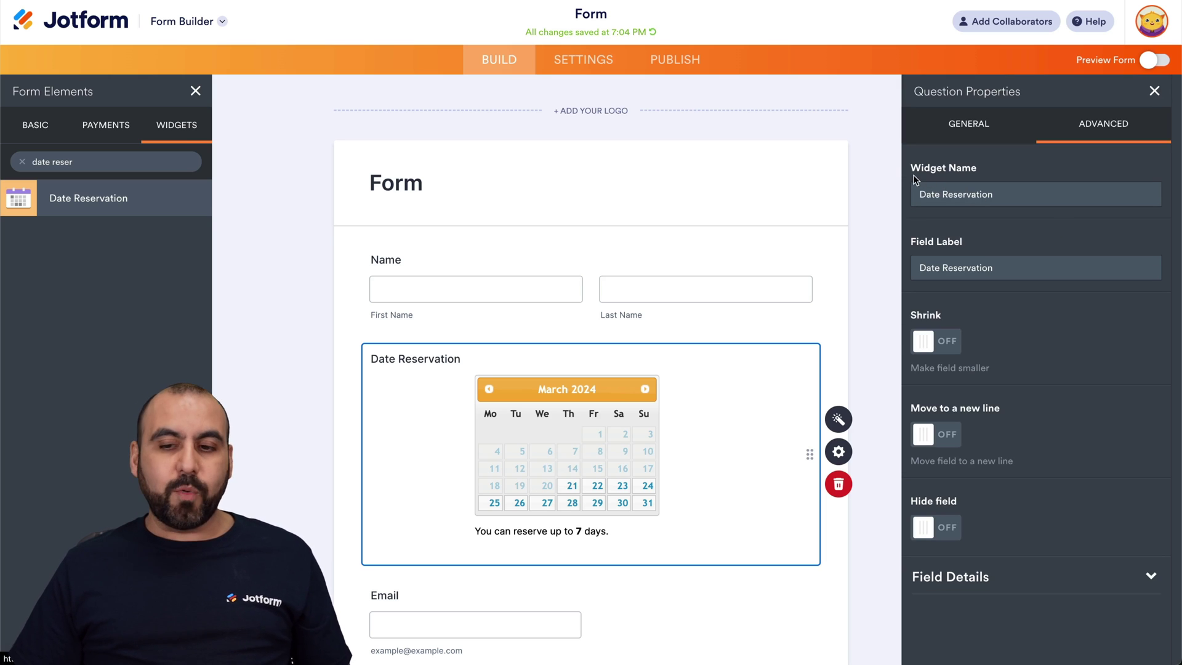
- Turn Shrink on for the Date Reservation widget and for the Email field
click(937, 341)
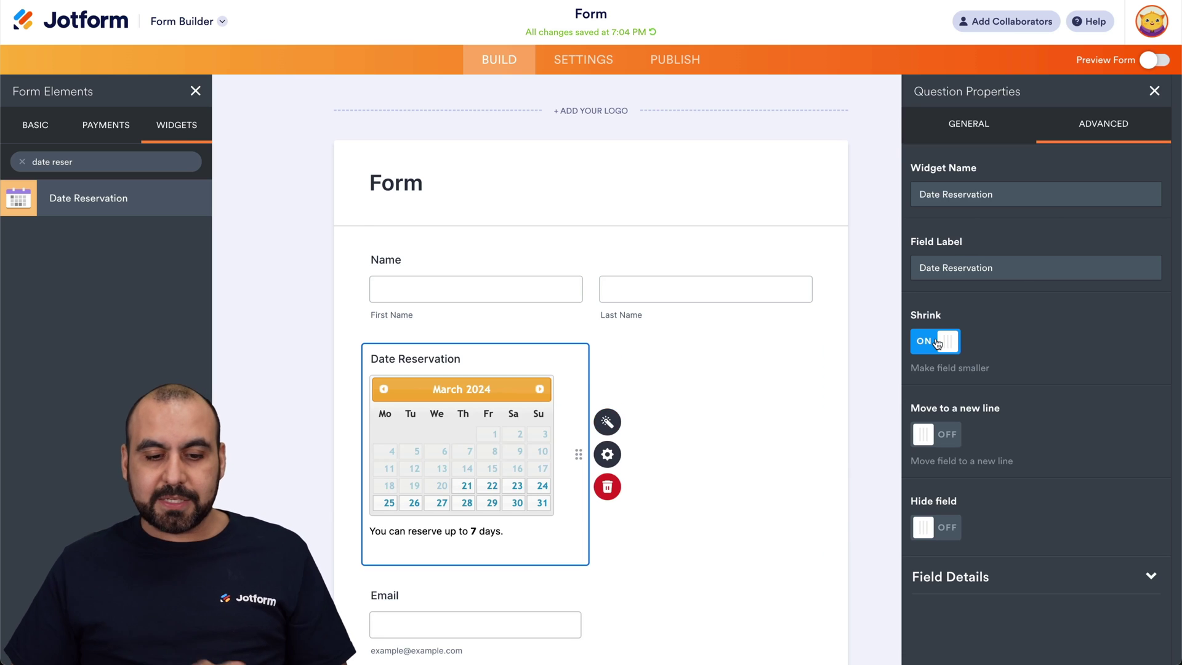
click(576, 606)
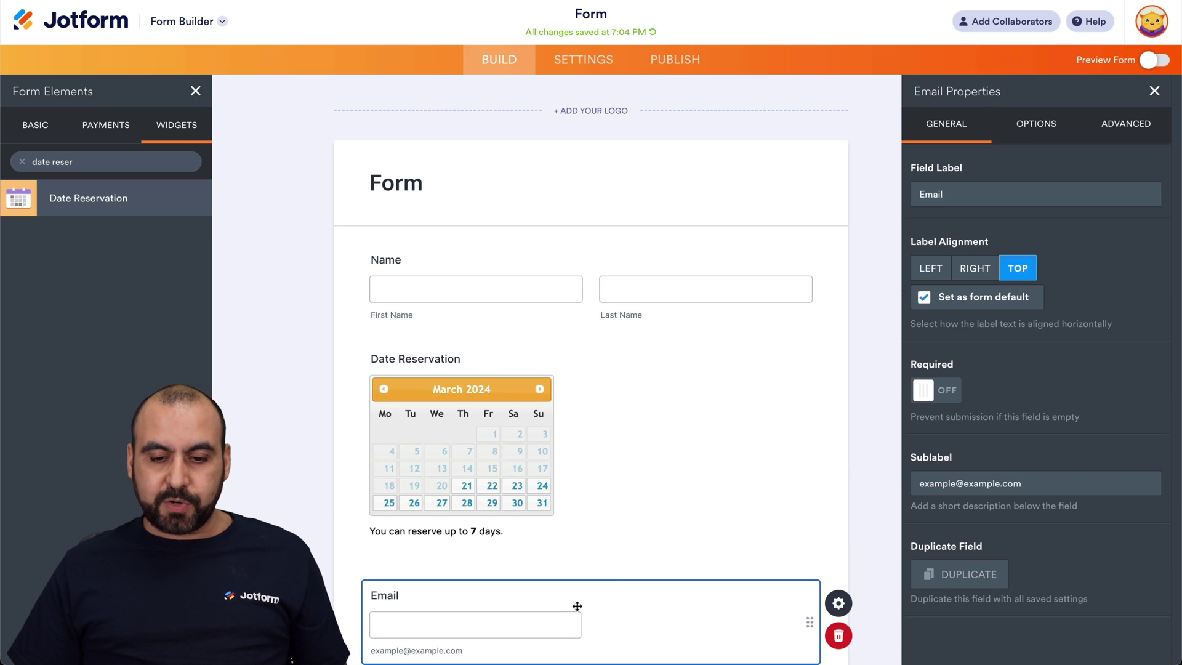
click(839, 603)
click(851, 609)
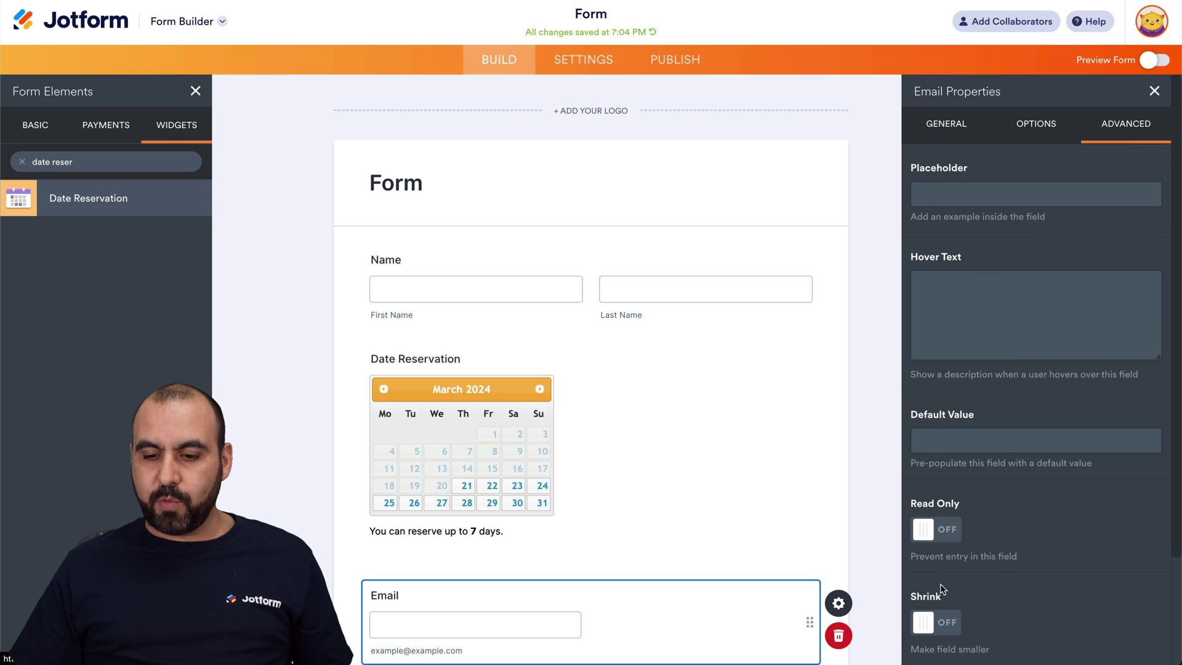
scroll(940, 584, down, 1)
click(933, 555)
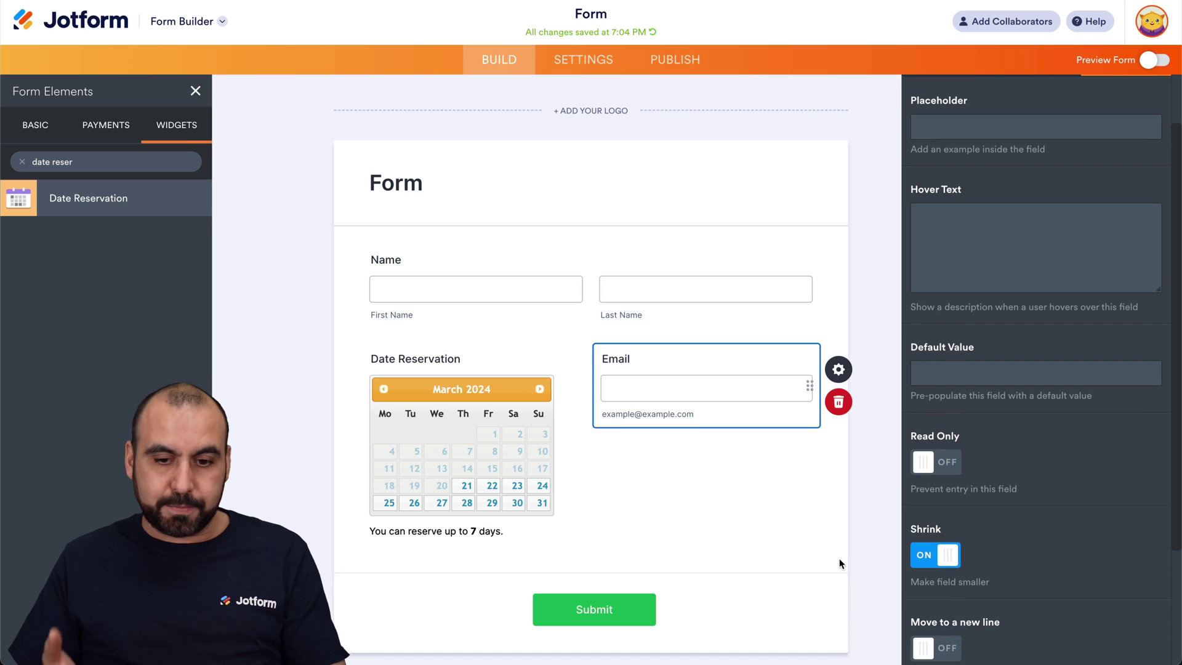
- Confirm the Date Reservation widget's Shrink setting is on, then close the properties panel
click(502, 423)
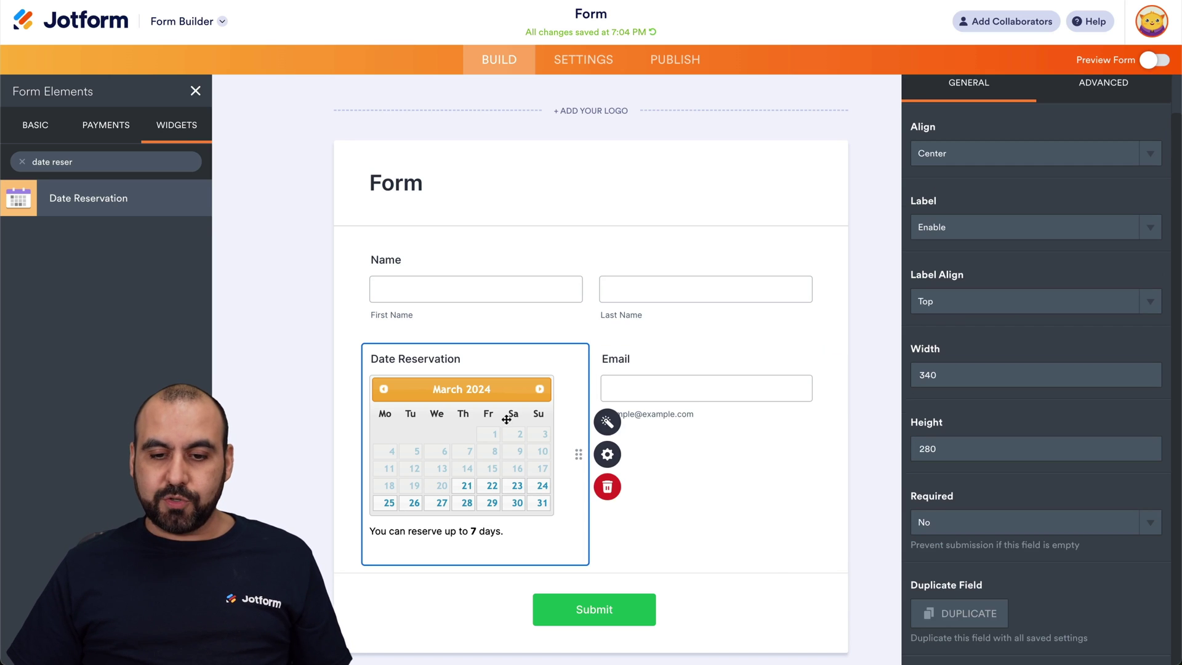
click(607, 453)
click(607, 454)
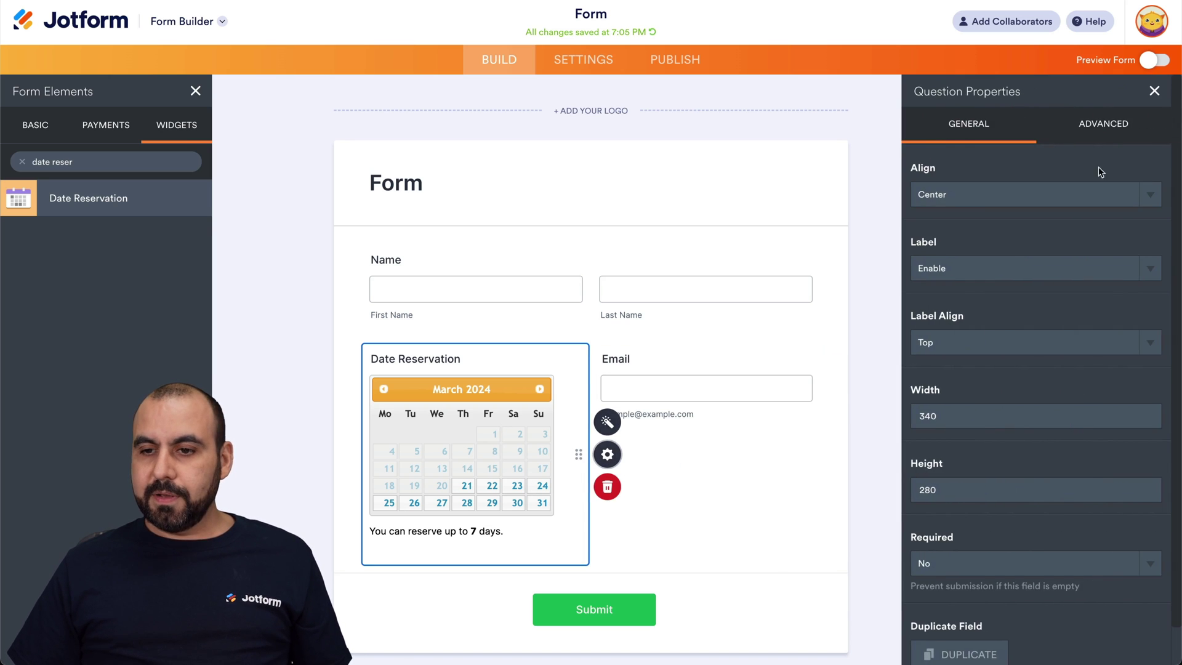
click(1108, 140)
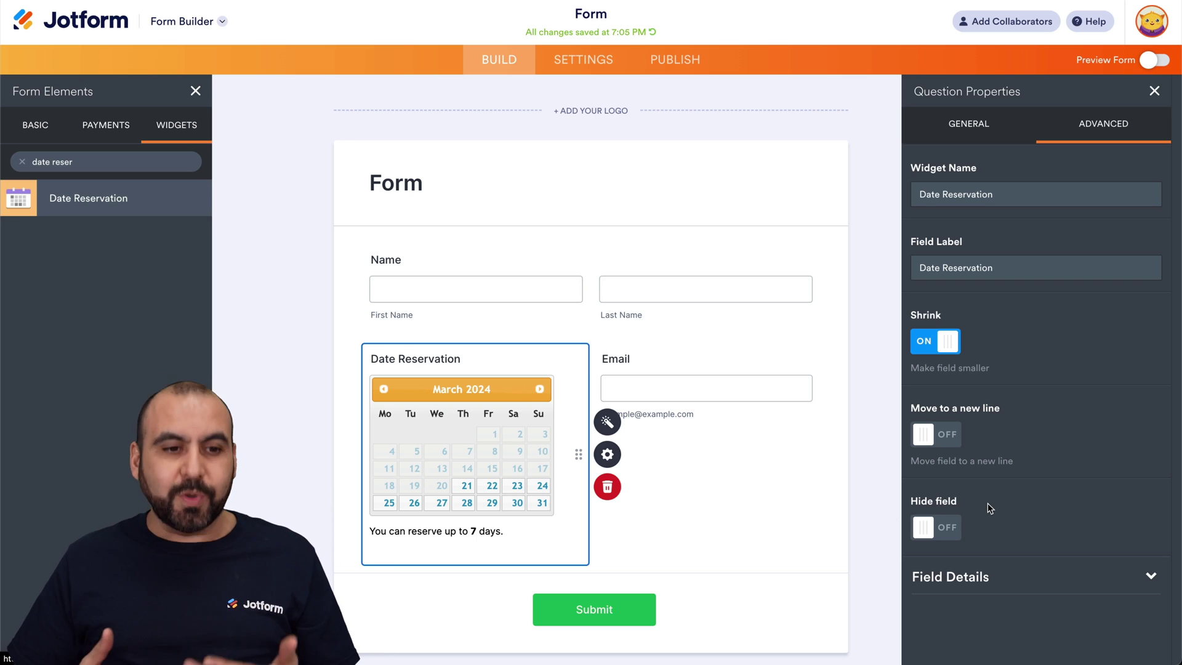
click(1153, 92)
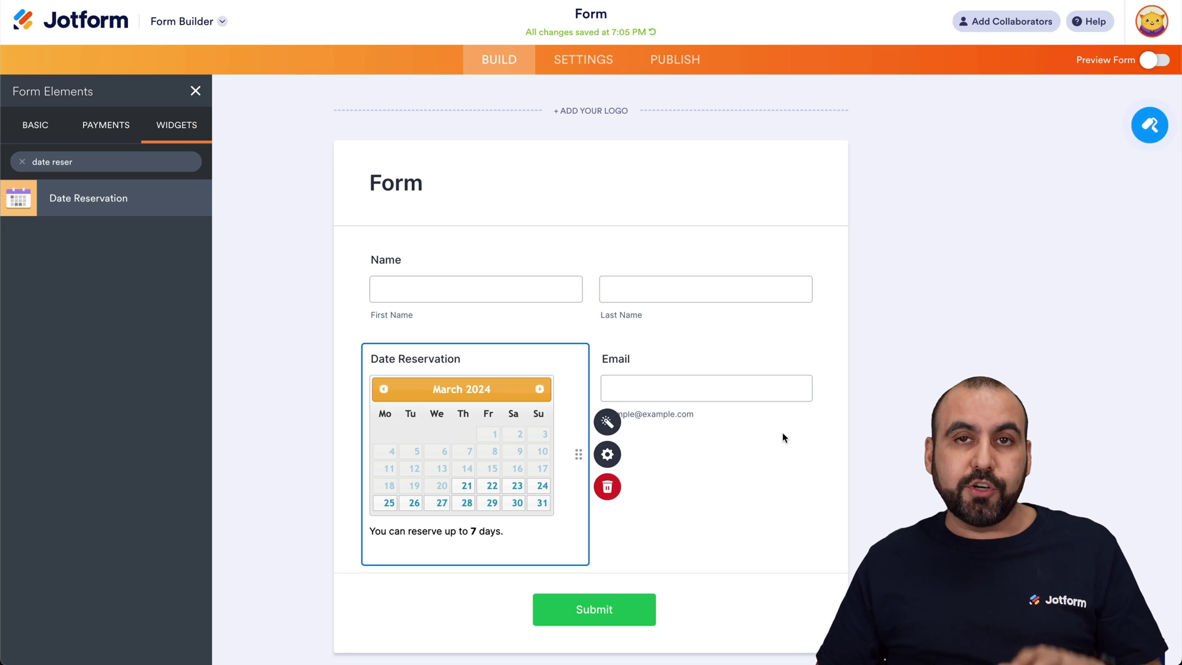
- In preview mode, fill in a test first and last name
click(1155, 60)
click(454, 241)
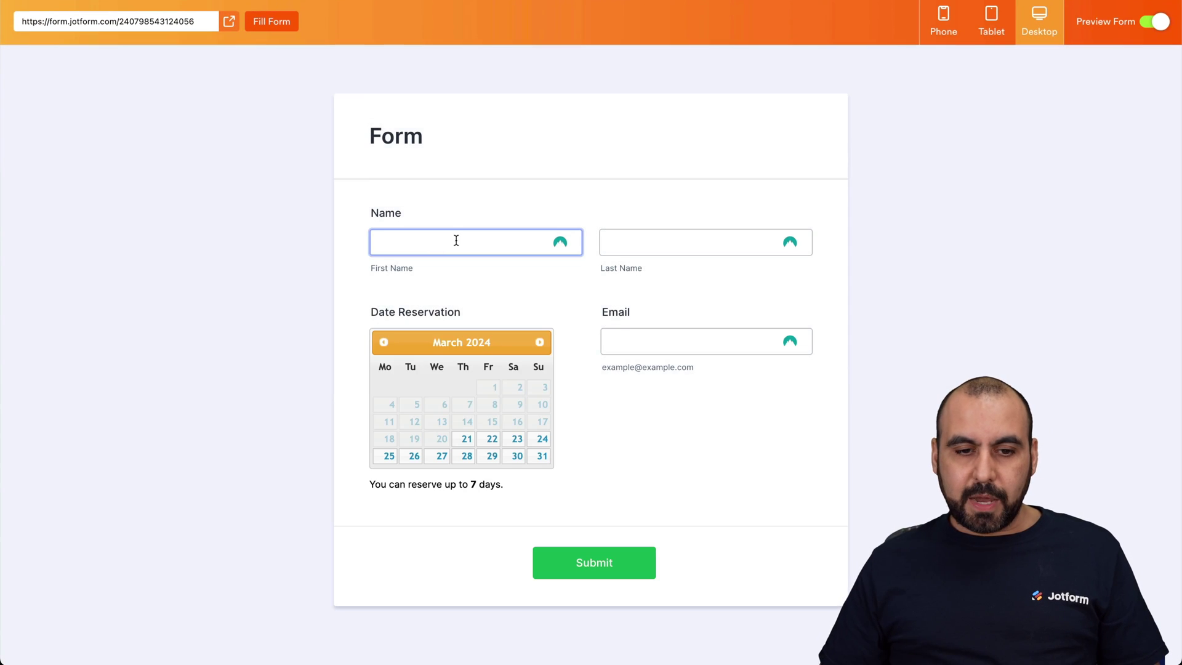
key(Tab)
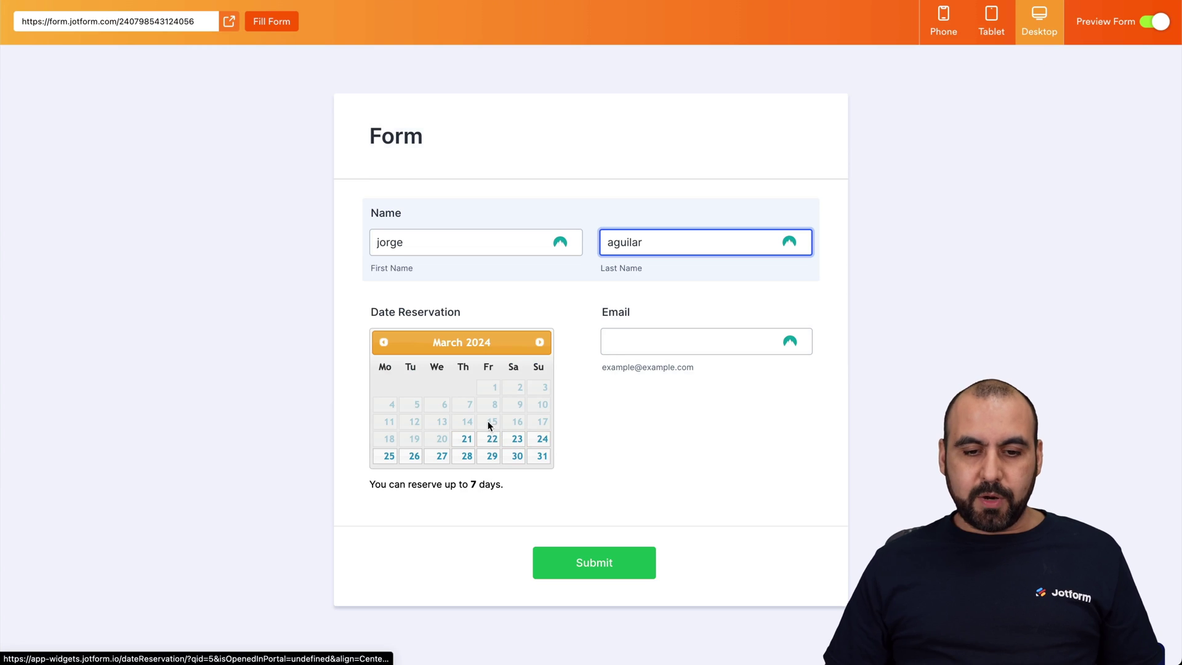
- Reserve 23–24 March, enter a test e-mail, submit, dismiss the prompt and exit preview
click(516, 439)
click(542, 439)
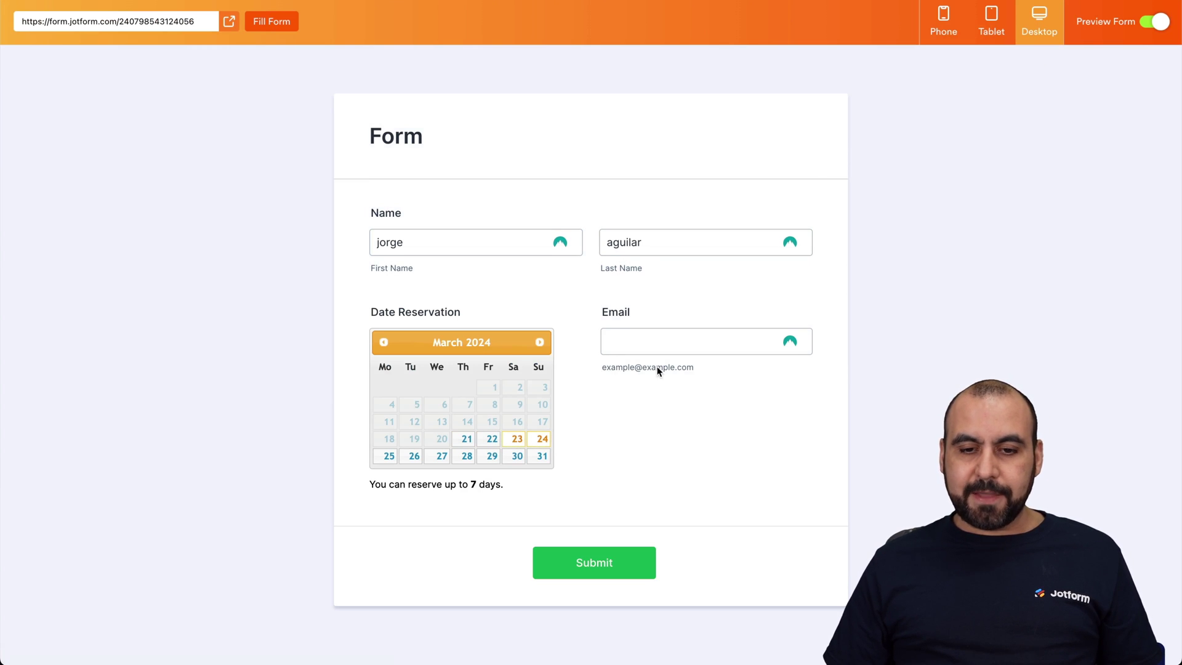
click(644, 346)
text(test@test.com)
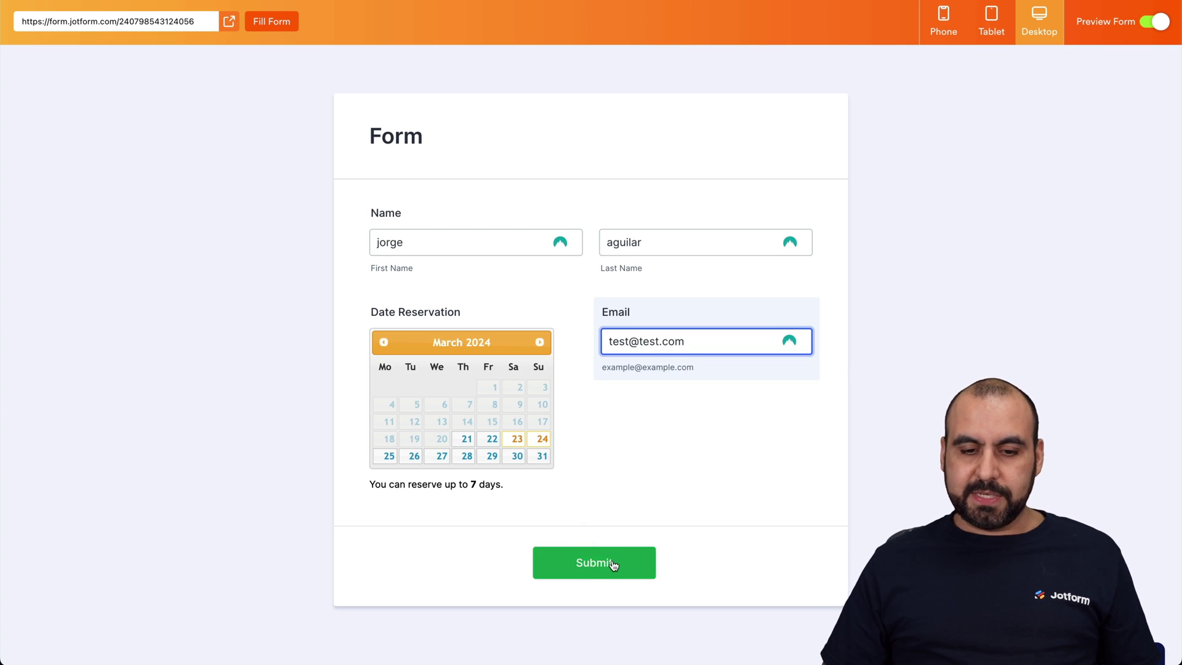
click(612, 562)
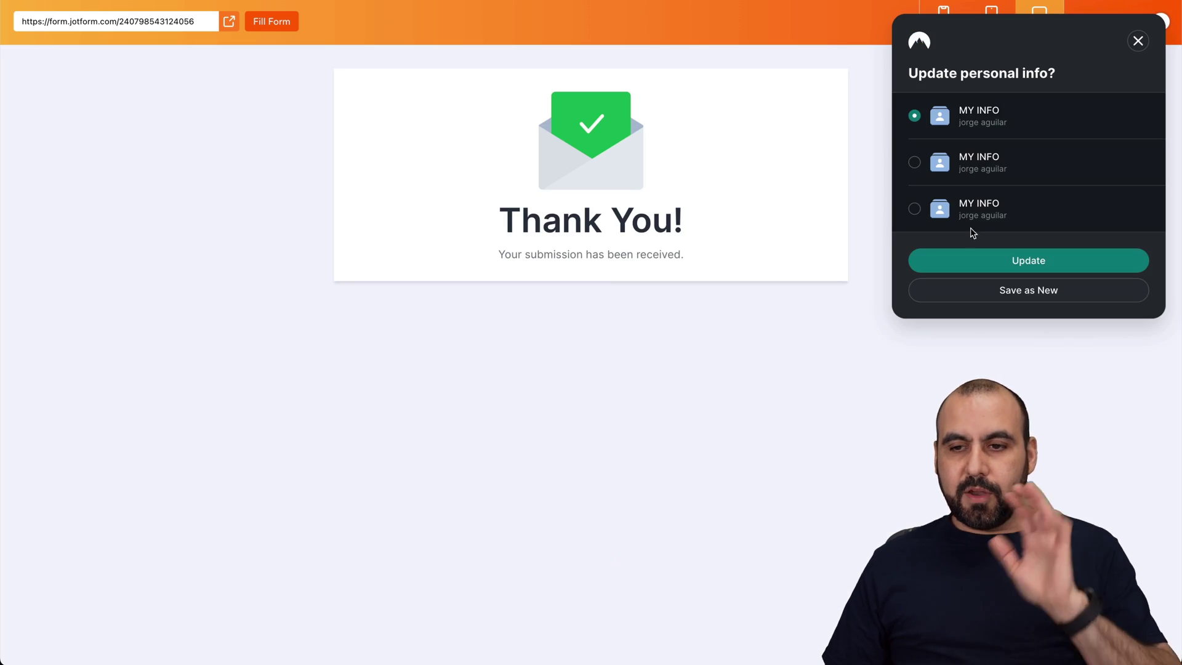
click(1137, 42)
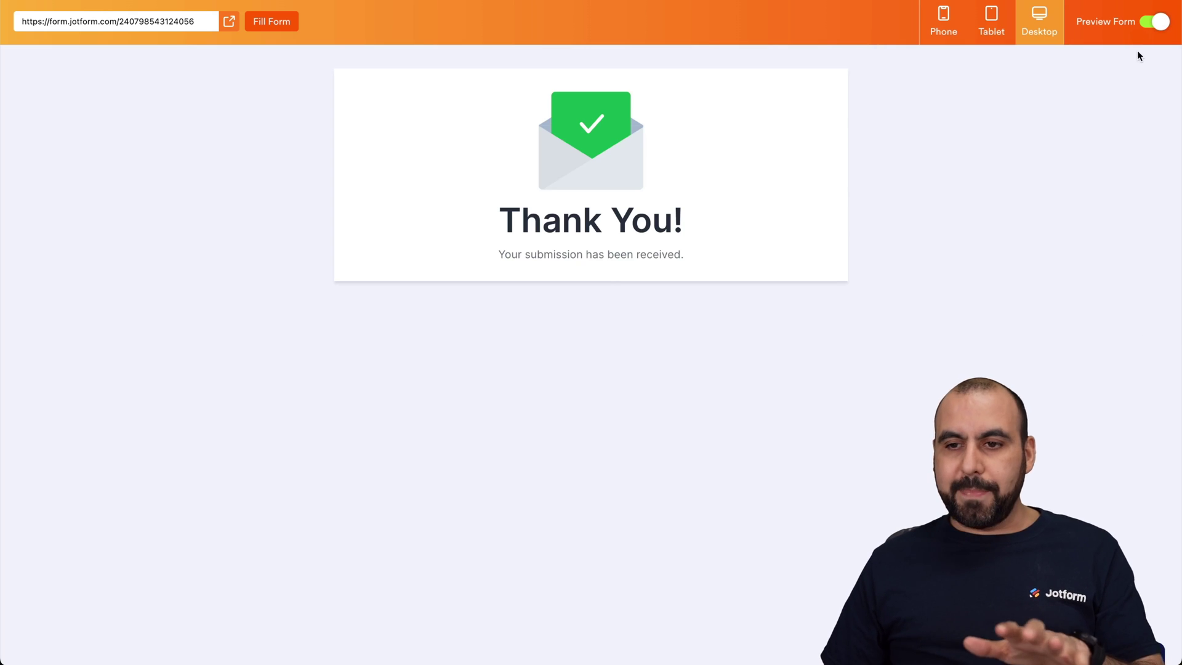
click(1156, 23)
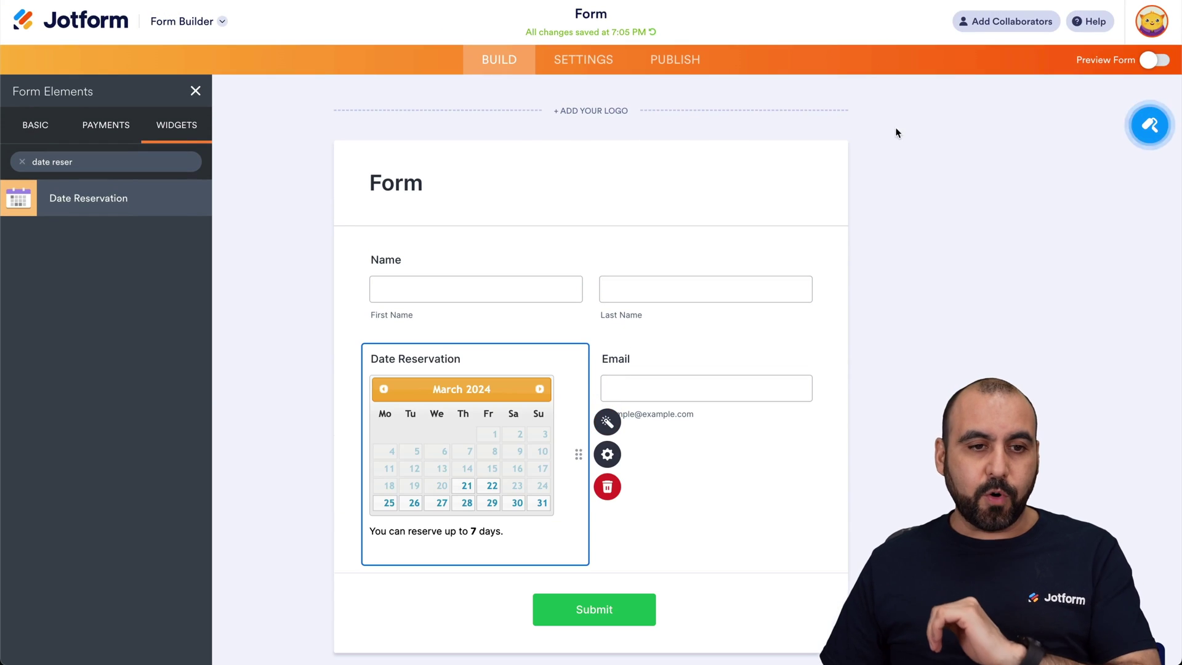
- Open the form's submissions in Tables, check the Gmail notification email, then return
click(210, 26)
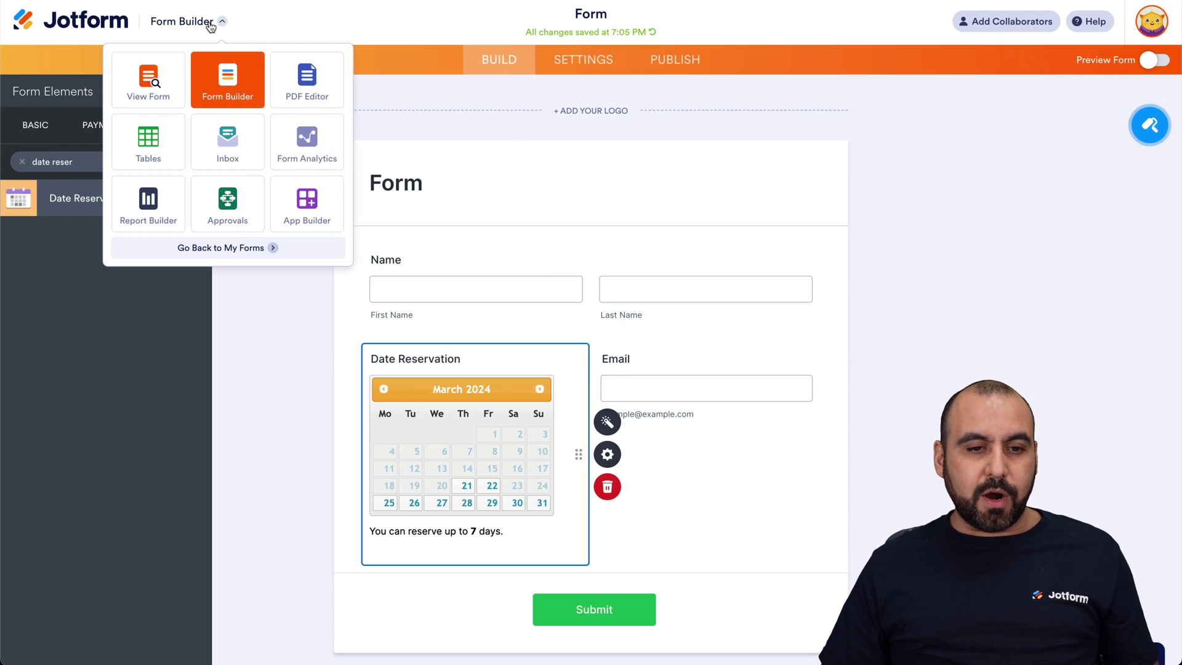
click(138, 148)
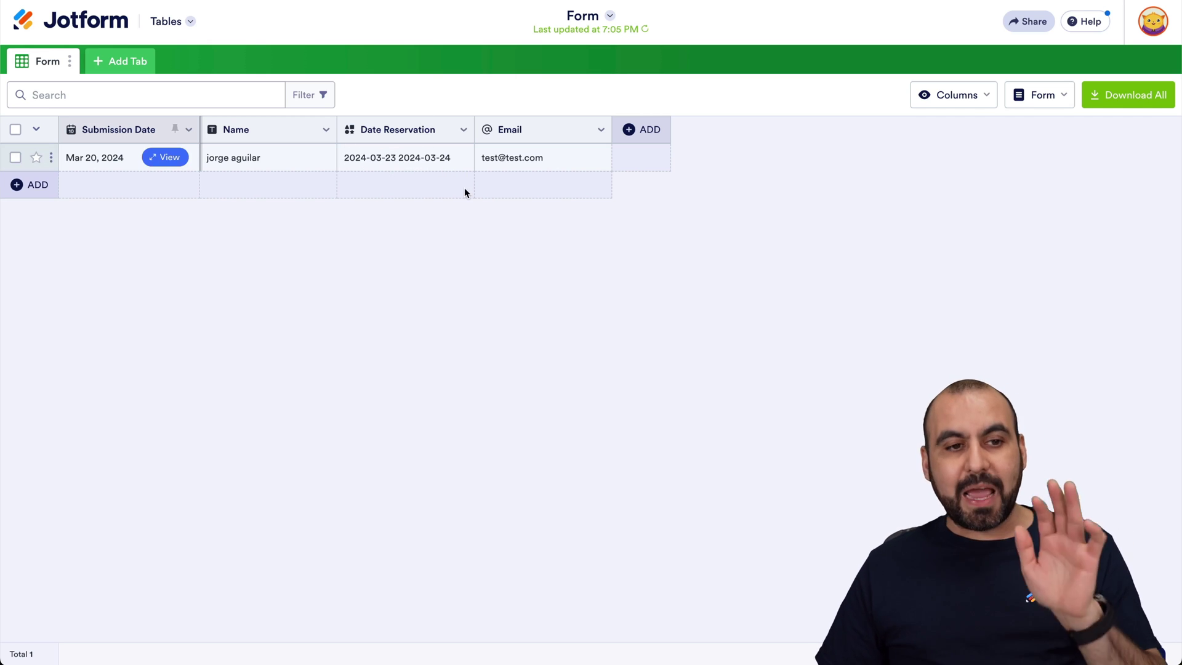
key(ctrl+Tab)
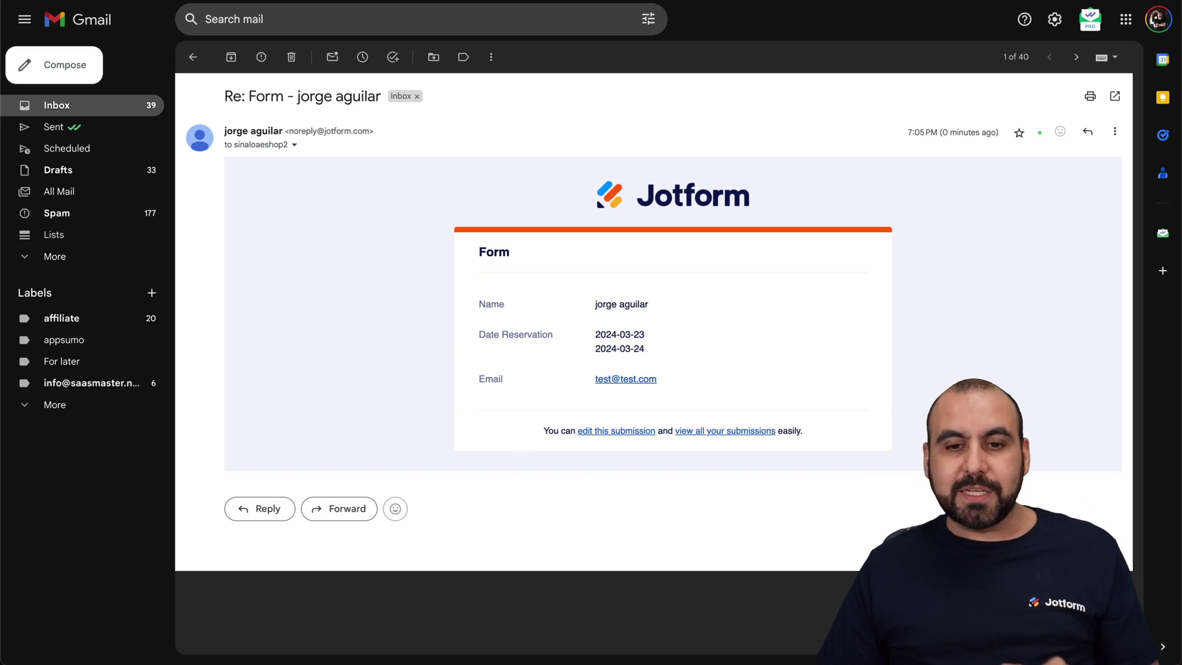
key(ctrl+shift+Tab)
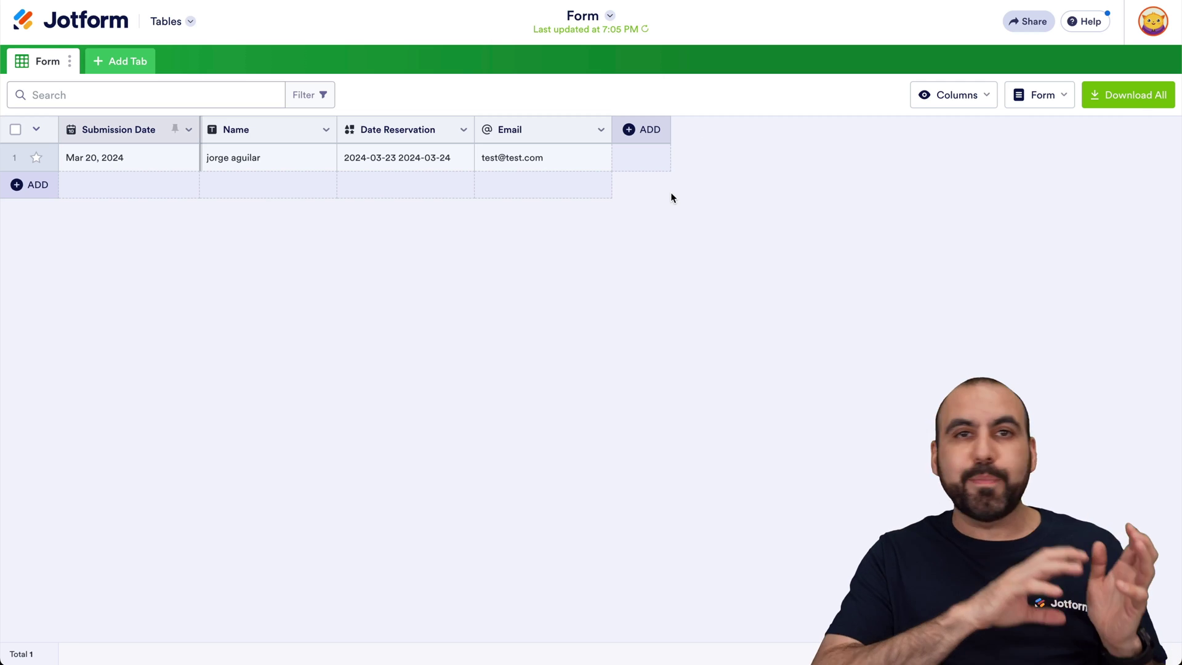